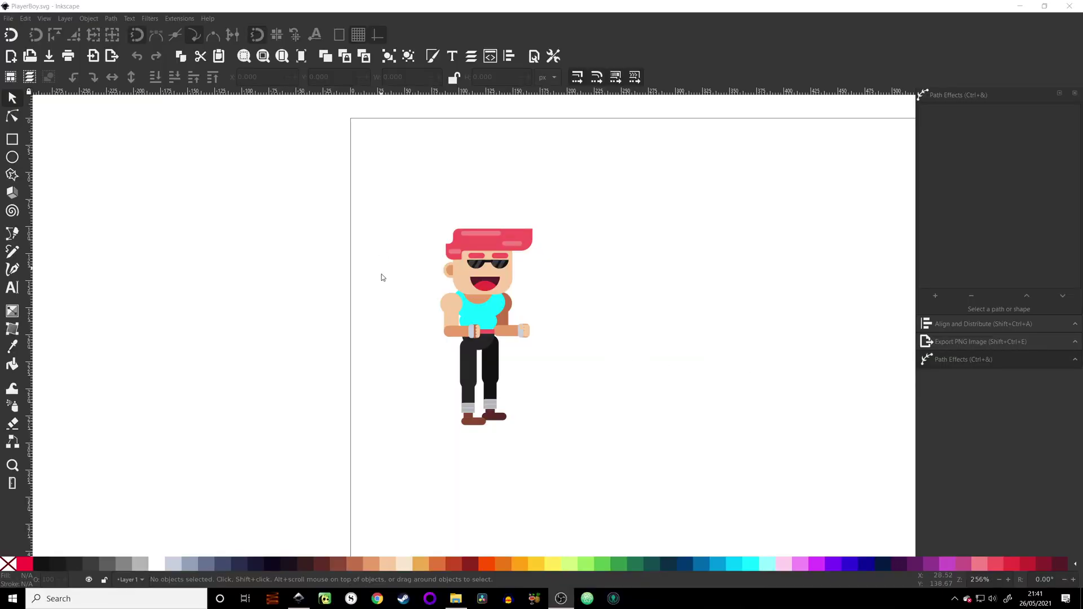
Scroll the Inkscape canvas to show PlayerBoy.svg's exploded body parts beside the assembled figure.
scroll(338, 271, "right", 10)
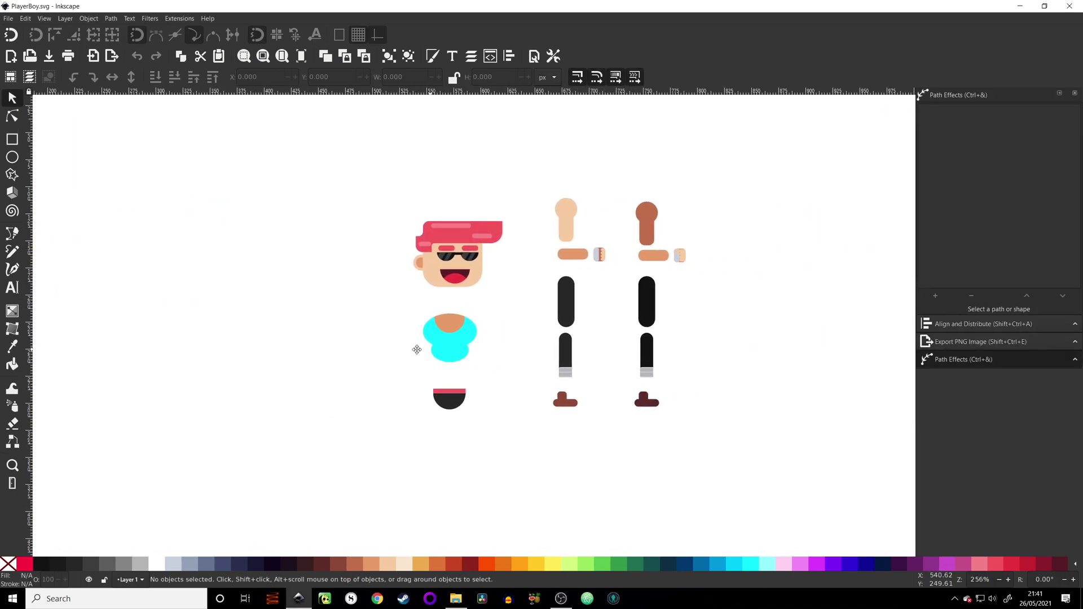
scroll(743, 299, "up", 1)
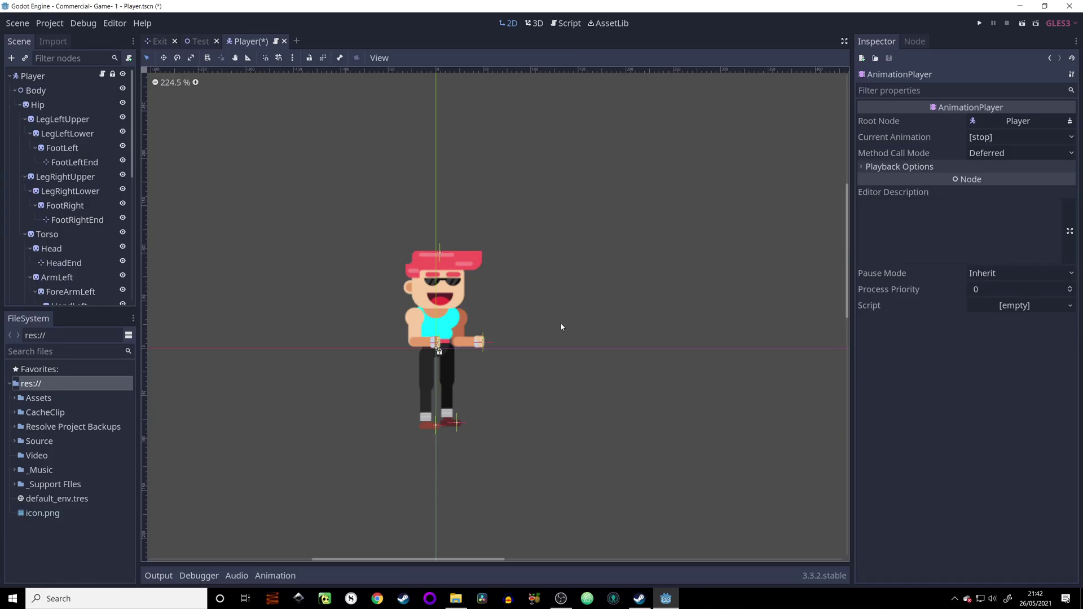
Inspect the Hip, LegLeftUpper and FootLeft texture regions; FootLeft uses 667, 289, 23×15.
middle_click_drag(561, 326, 596, 298)
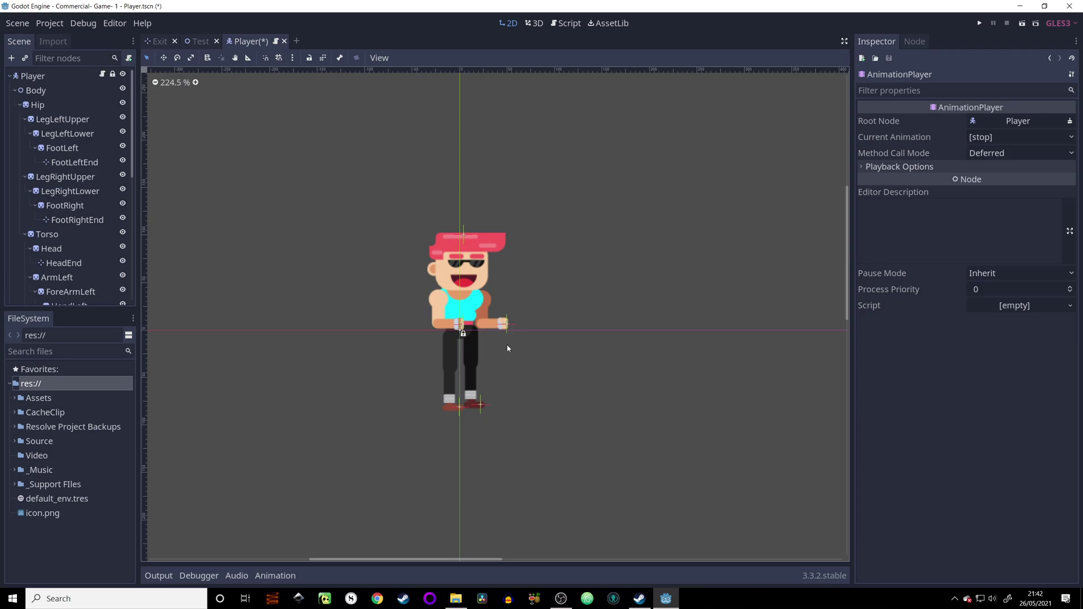
left_click(39, 105)
left_click(61, 121)
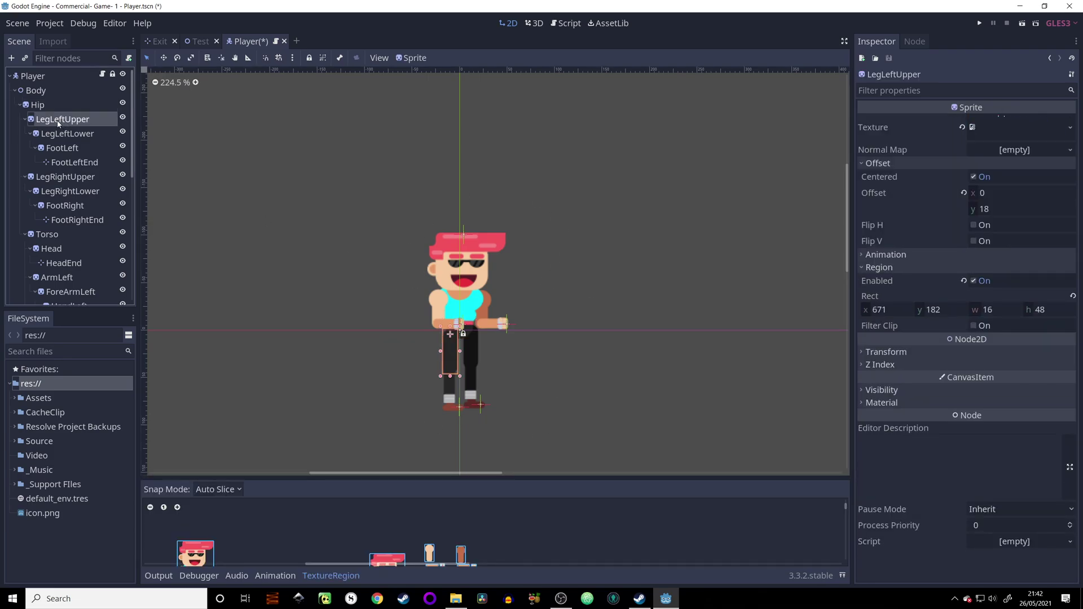
left_click(71, 148)
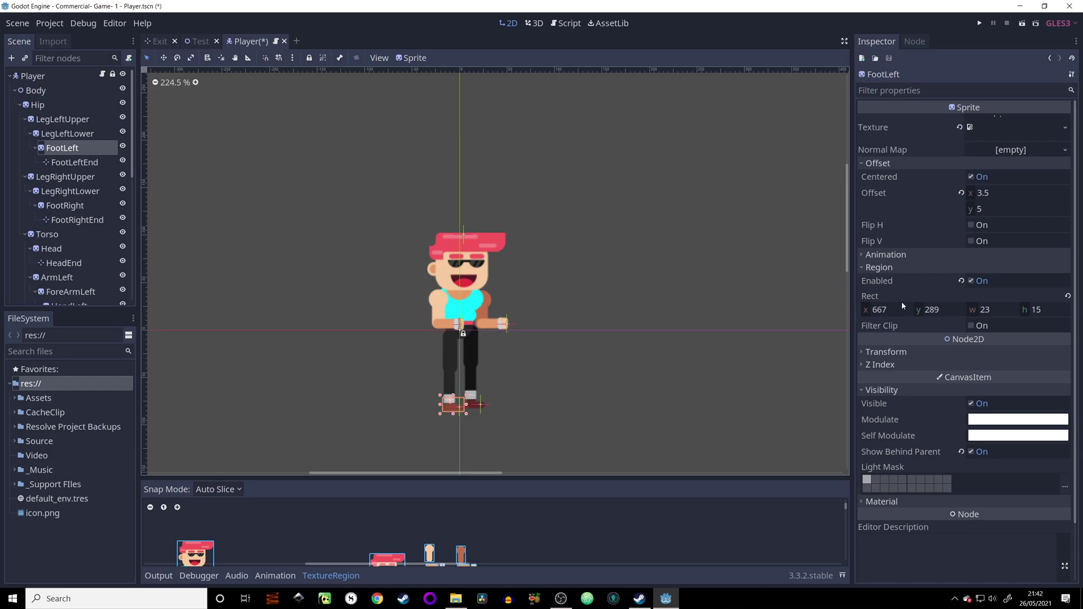
left_click_drag(508, 482, 552, 269)
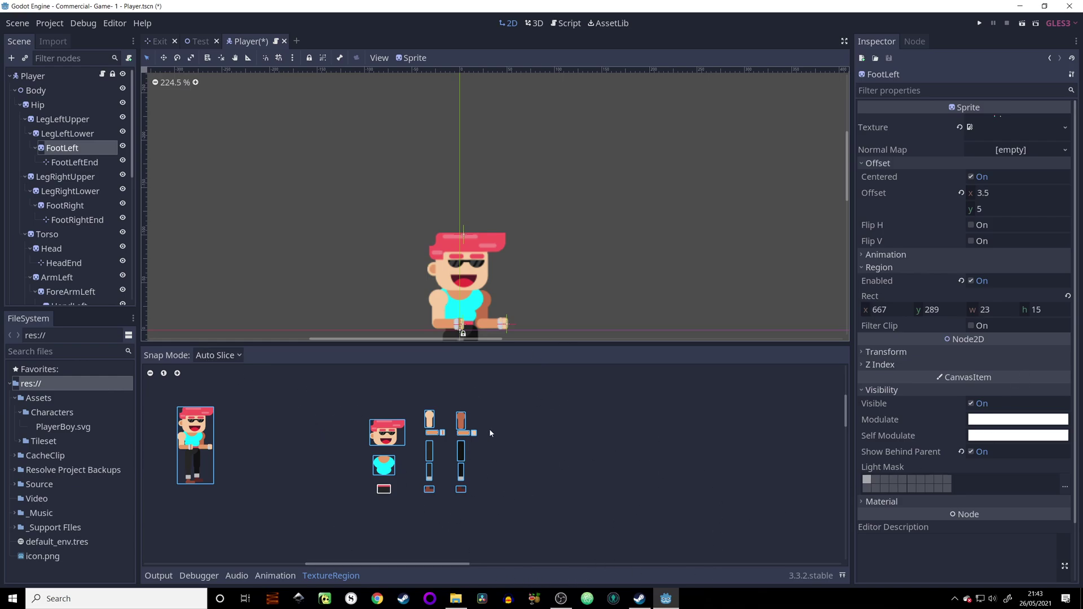
left_click_drag(525, 346, 522, 508)
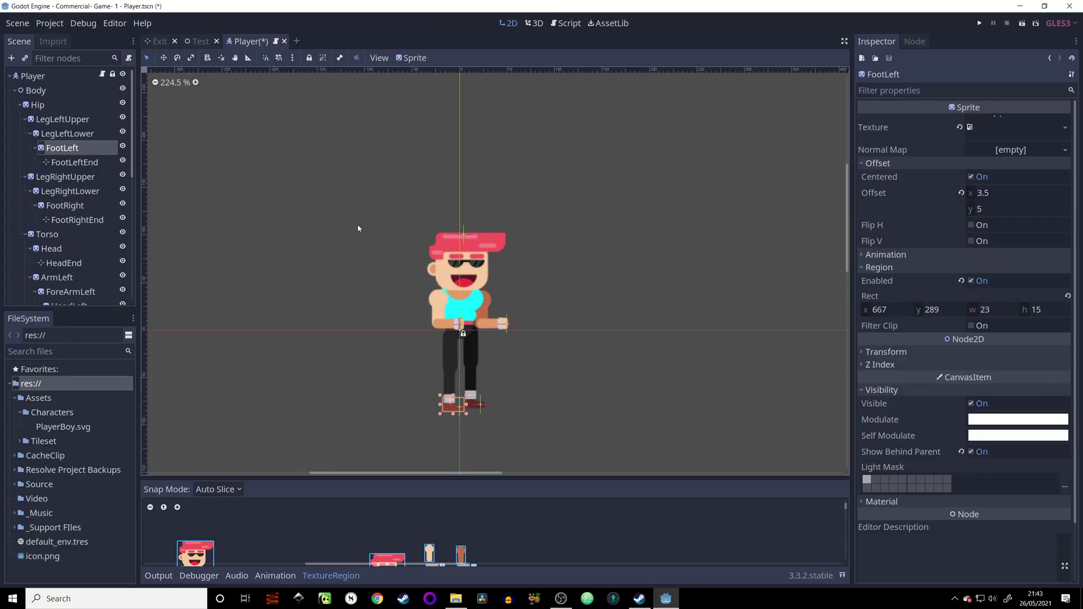
Turn on Show Bones so the skeleton is drawn over the character's sprites.
left_click(340, 57)
left_click(364, 75)
left_click(642, 263)
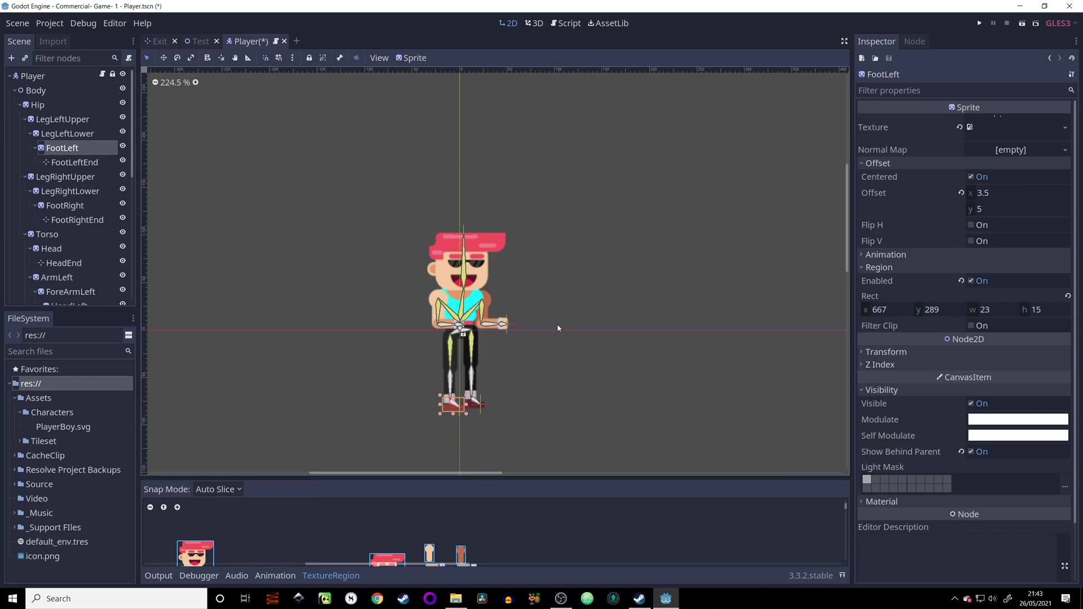
scroll(557, 328, "up", 6)
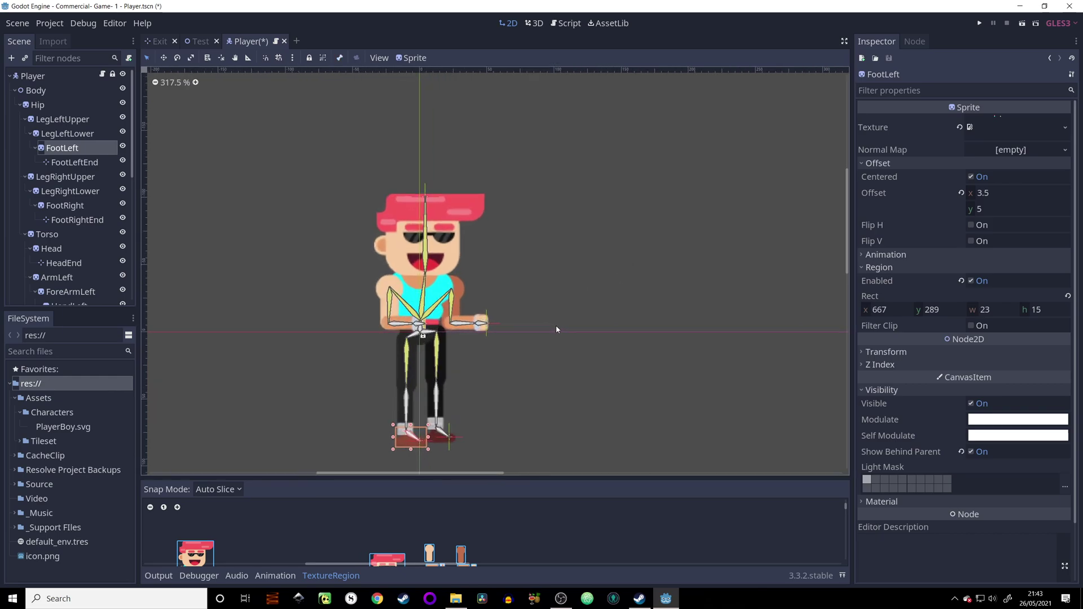
left_click(340, 59)
left_click(618, 258)
Zoom into the legs and select FootLeftEnd, positioned at 10, 7.
middle_click_drag(549, 285, 652, 255)
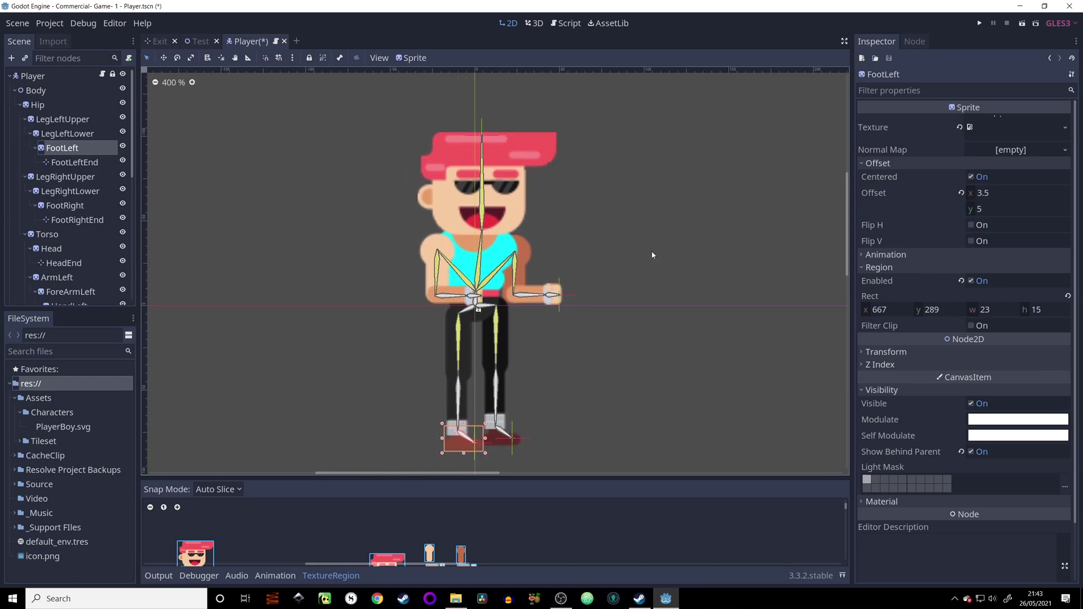
scroll(577, 216, "up", 2)
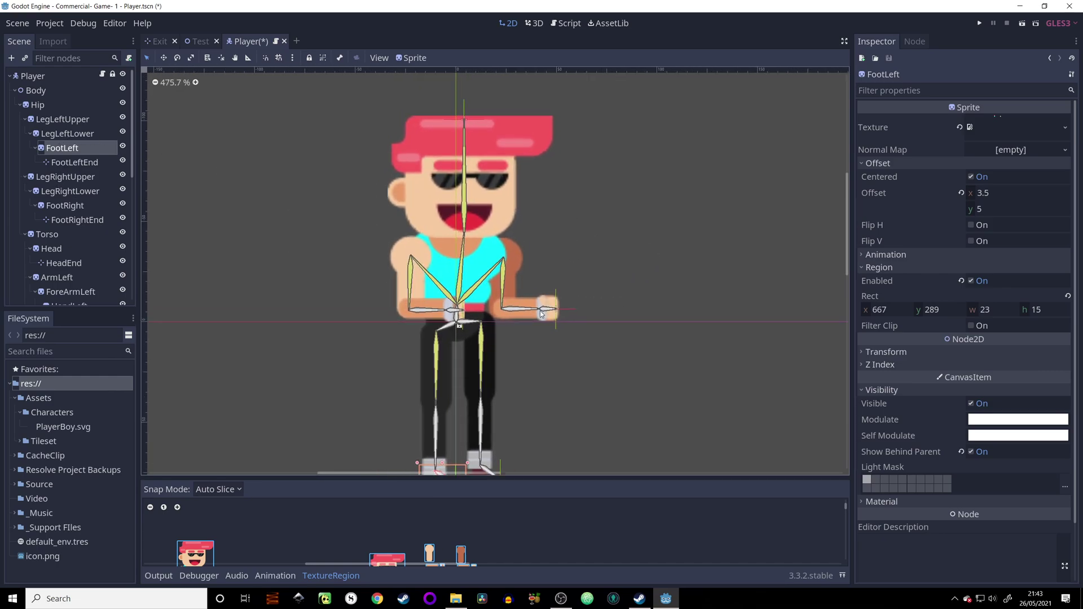
middle_click_drag(647, 373, 643, 280)
scroll(643, 280, "up", 1)
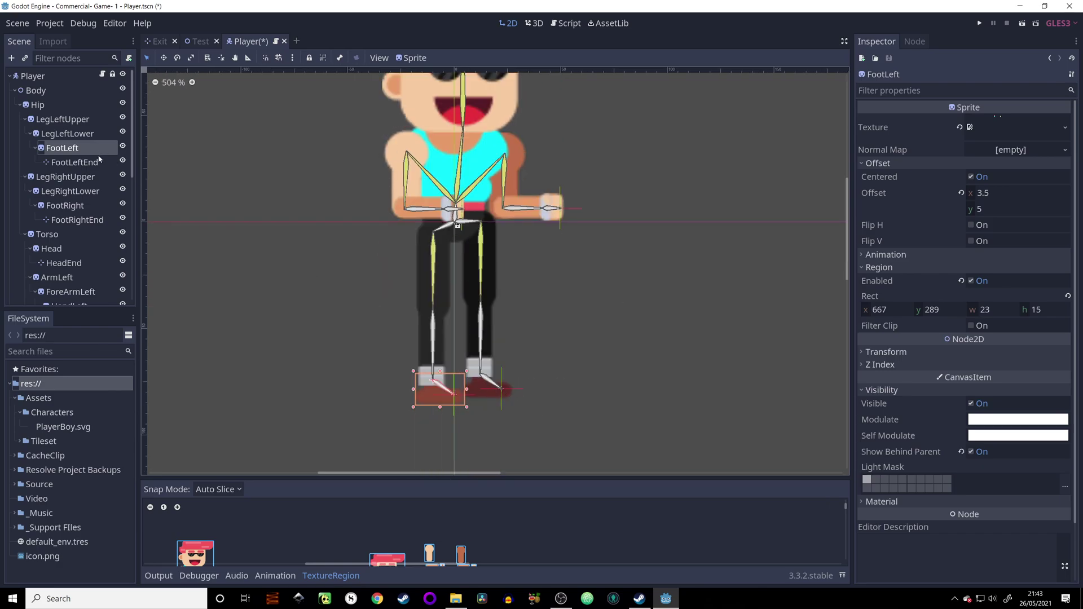
left_click(73, 163)
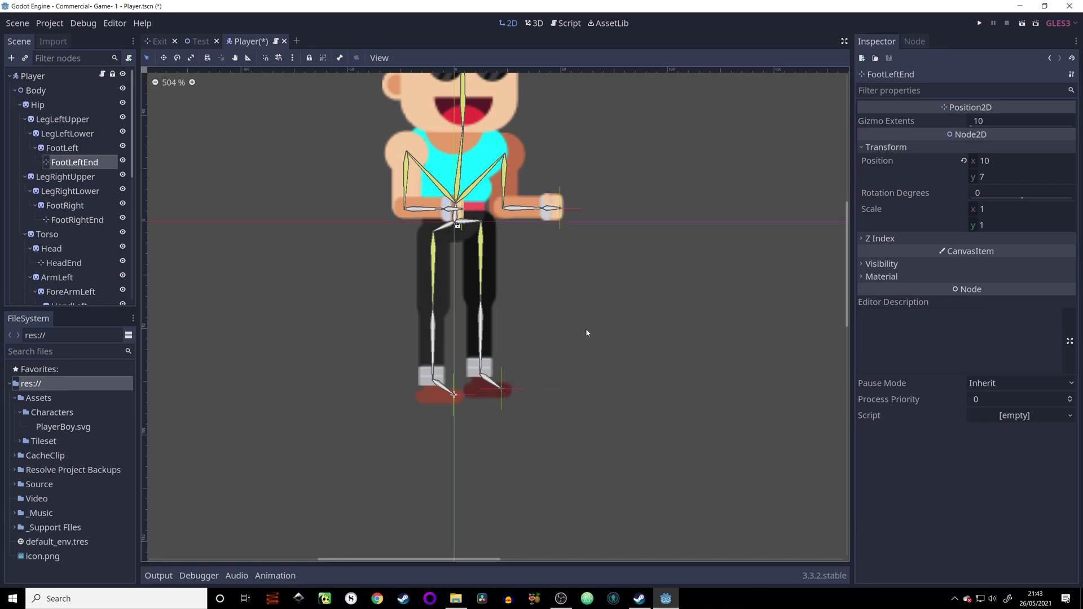
Pull the right leg into a bent, raised IK pose, then swing the right forearm.
middle_click_drag(586, 333, 545, 389)
left_click_drag(450, 384, 485, 419)
left_click(554, 383)
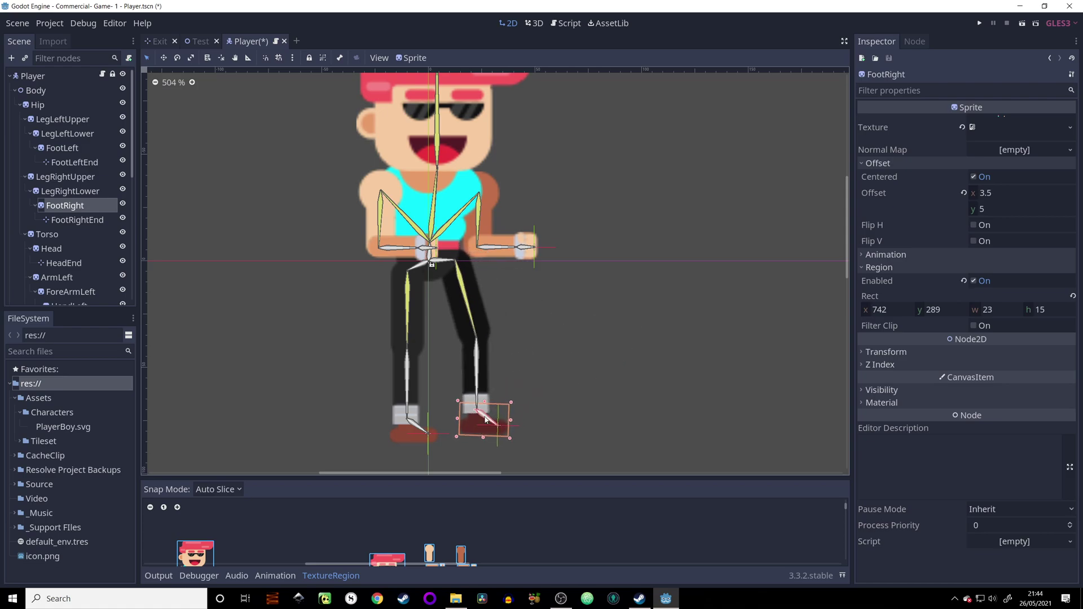
left_click_drag(513, 258, 501, 290)
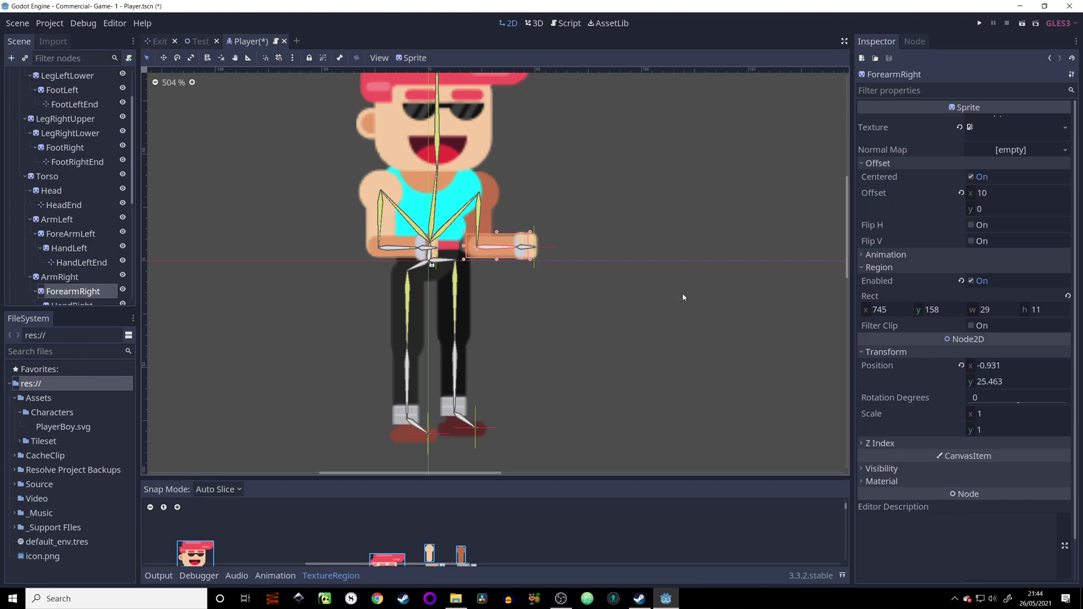
Bend the upper body over via the left arm and tilt the head to 15°.
scroll(673, 302, "down", 2)
left_click_drag(437, 339, 451, 305)
left_click(474, 236)
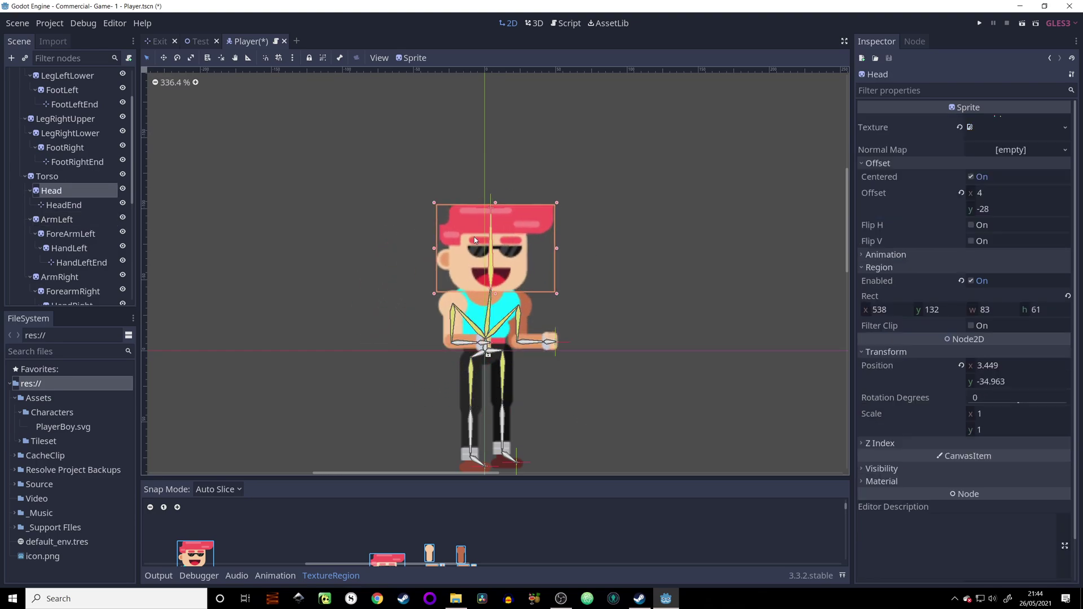
mouse_move(474, 236)
left_mouse_down()
mouse_move(502, 240)
mouse_move(480, 243)
left_mouse_up()
Raise the right arm to -90° and lower it again, then zoom back out.
left_click(516, 325)
left_click_drag(515, 328, 556, 341)
left_click(682, 332)
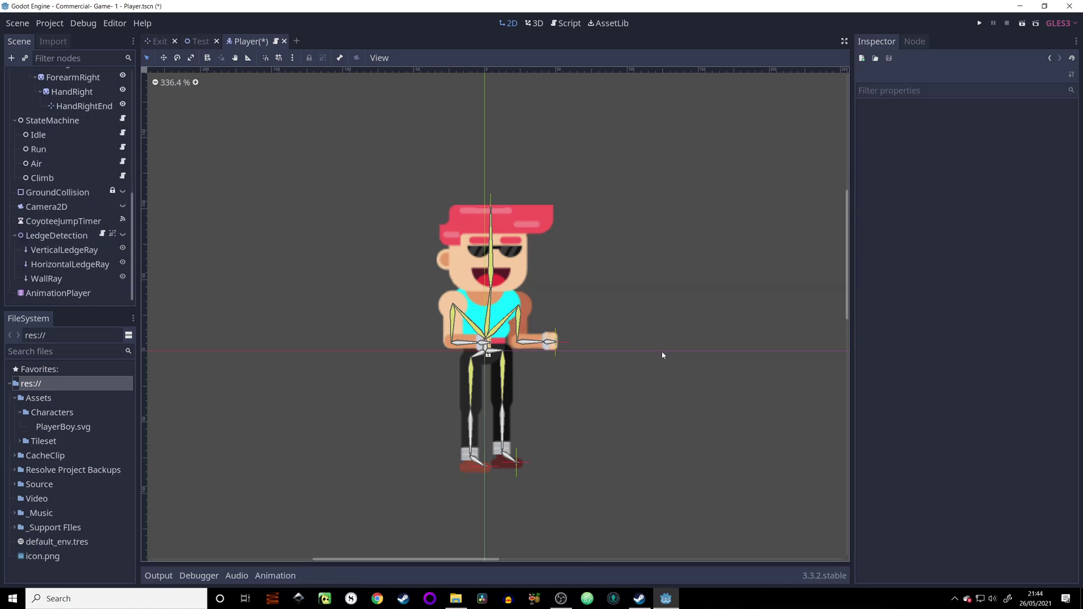
middle_click_drag(663, 355, 652, 308)
scroll(620, 288, "down", 2)
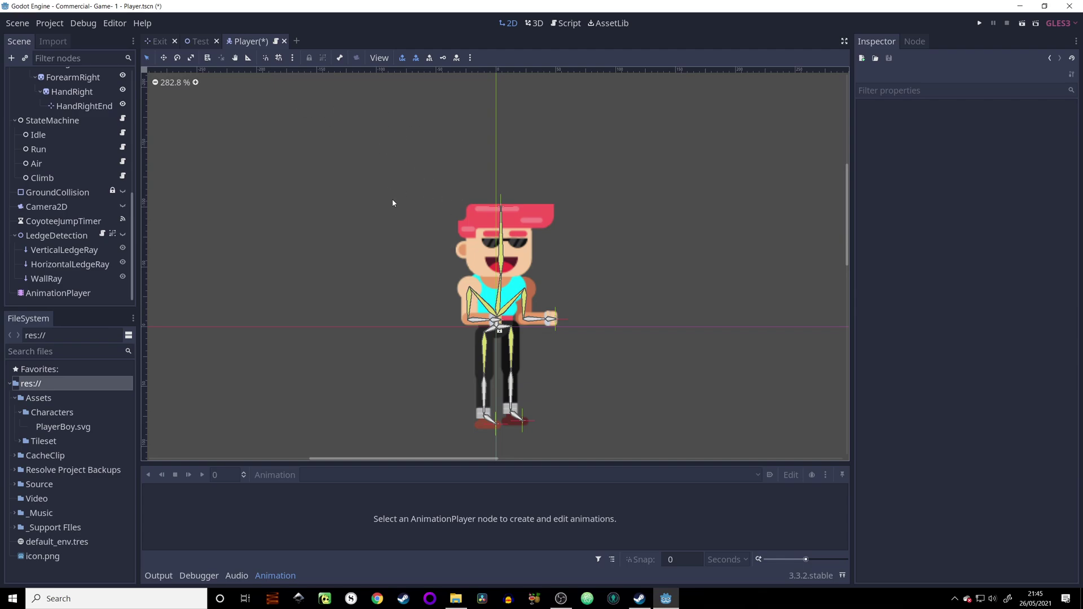
Load the Run animation on AnimationPlayer, play it, and scrub from 0.1 s to 0.7 s.
left_click(54, 293)
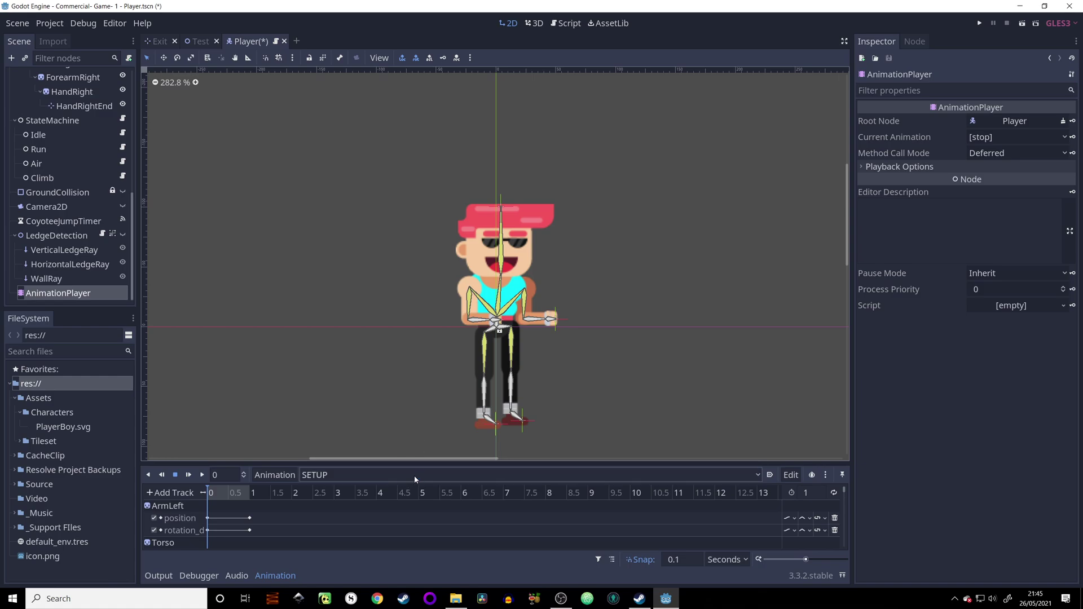
left_click(470, 476)
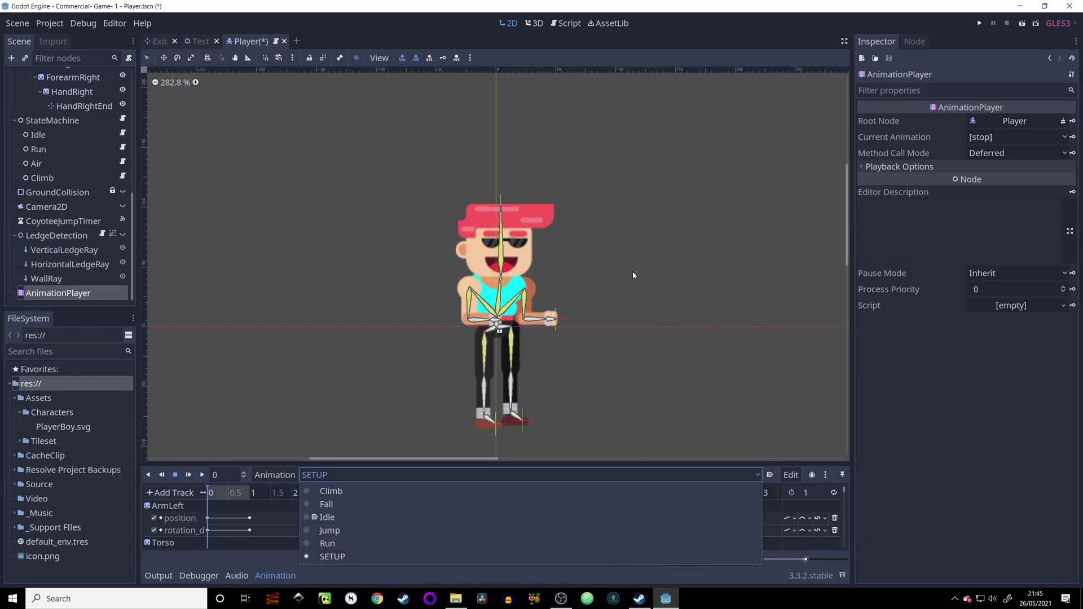
left_click(351, 545)
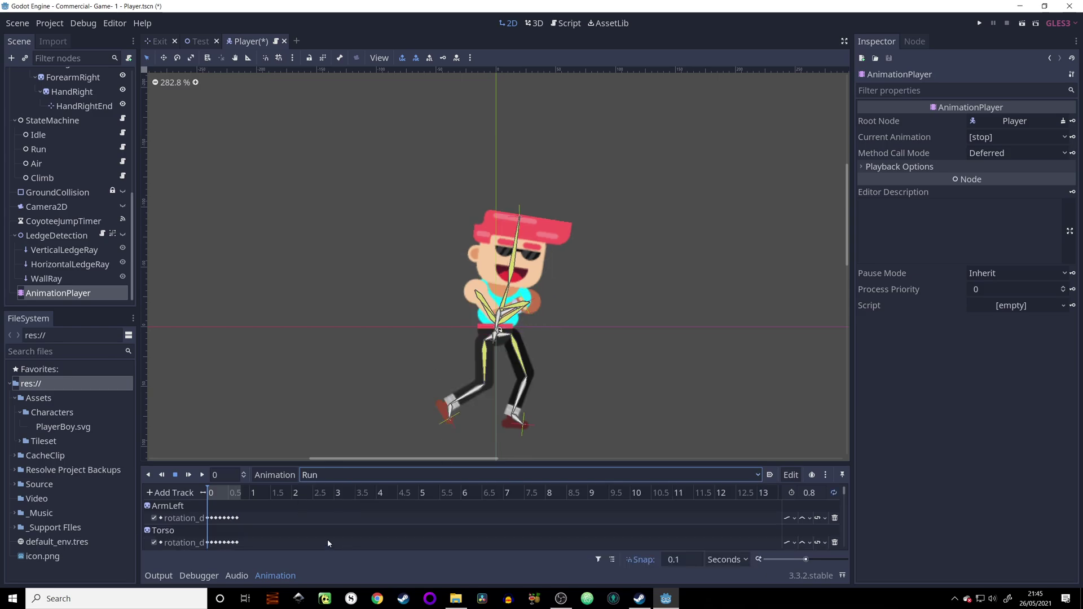
left_click(198, 475)
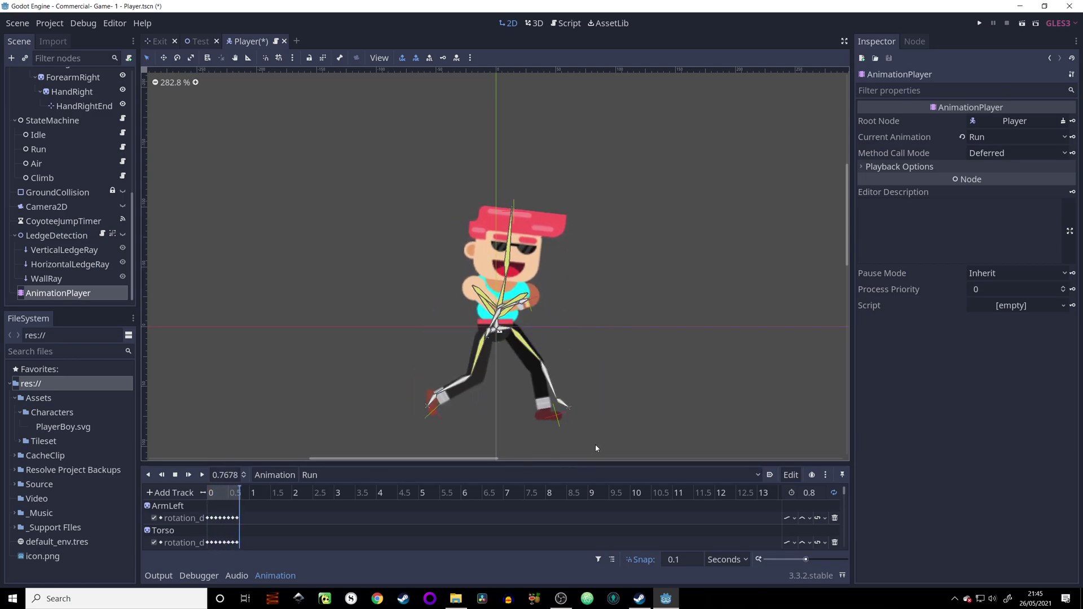
left_click(175, 476)
mouse_move(225, 494)
left_mouse_down()
mouse_move(208, 496)
mouse_move(222, 496)
left_mouse_up()
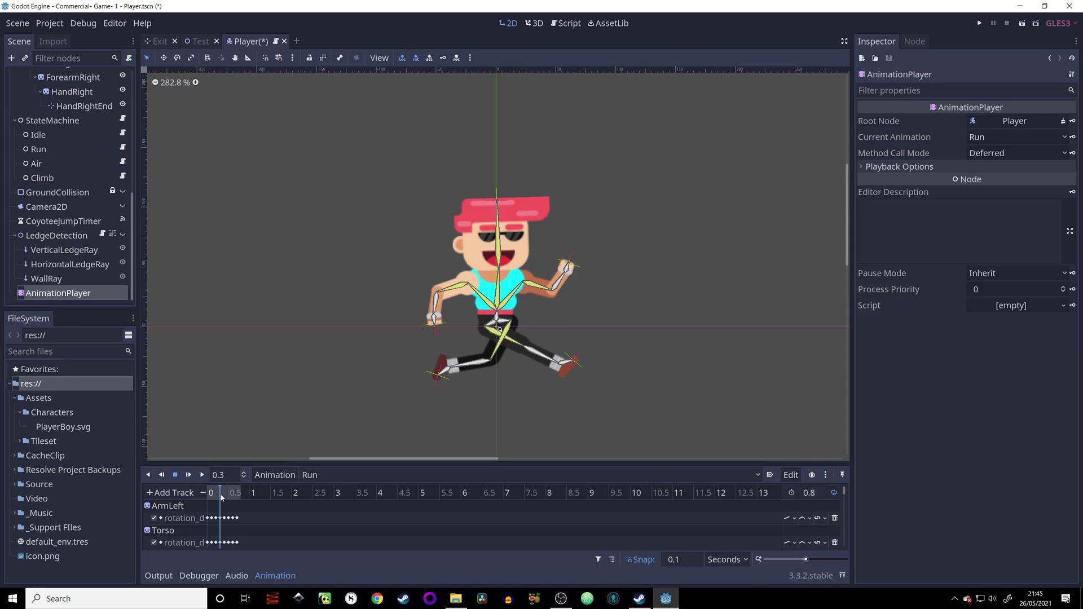
left_click_drag(222, 497, 237, 497)
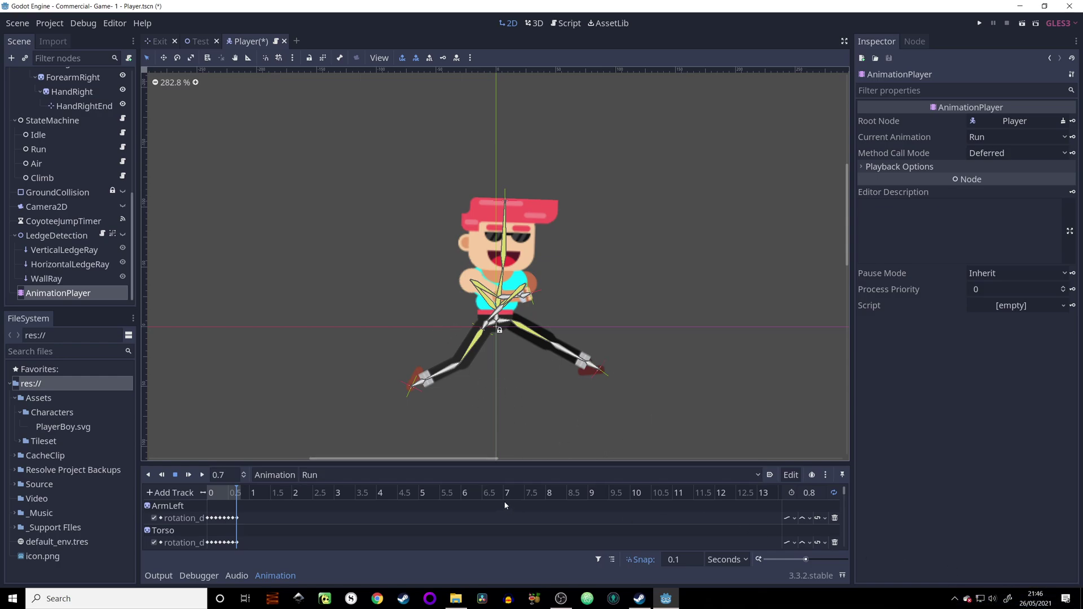
Load the Jump animation and rewind it to 0.
left_click(325, 475)
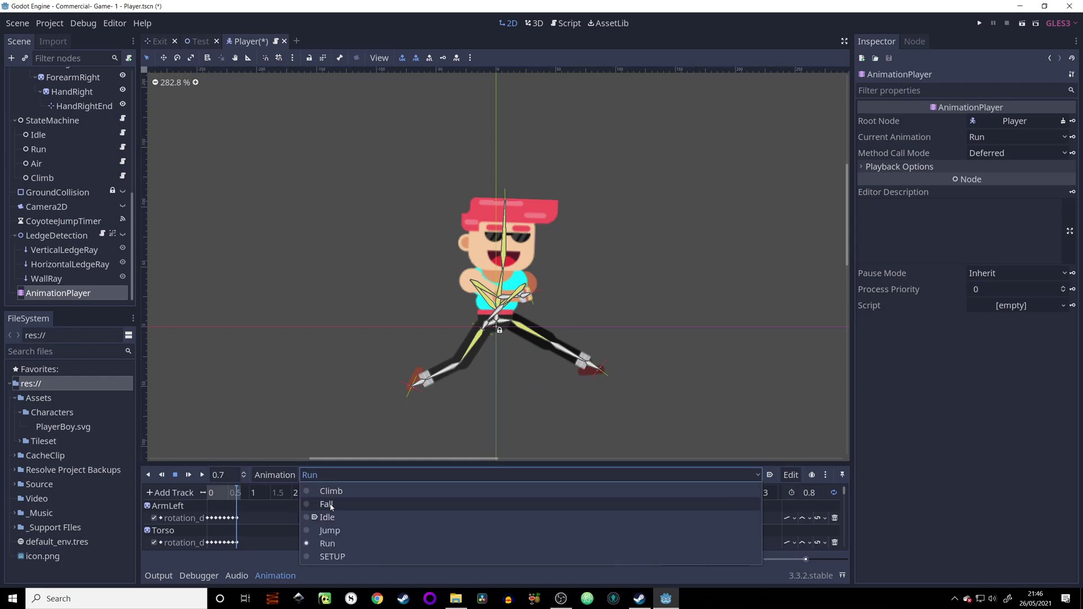
left_click(337, 531)
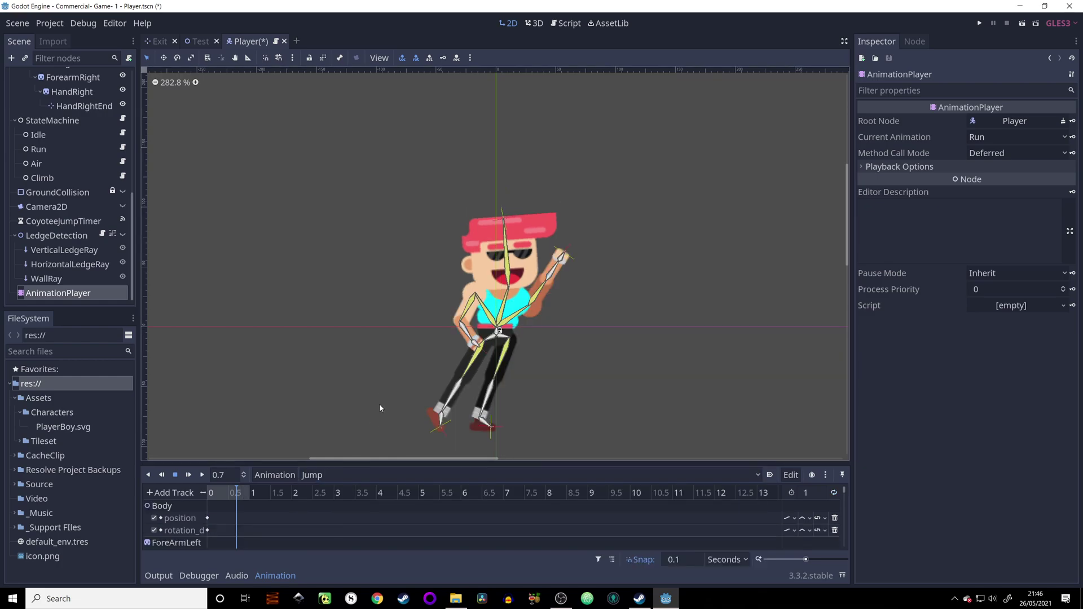
left_click_drag(238, 499, 207, 498)
scroll(620, 389, "down", 1)
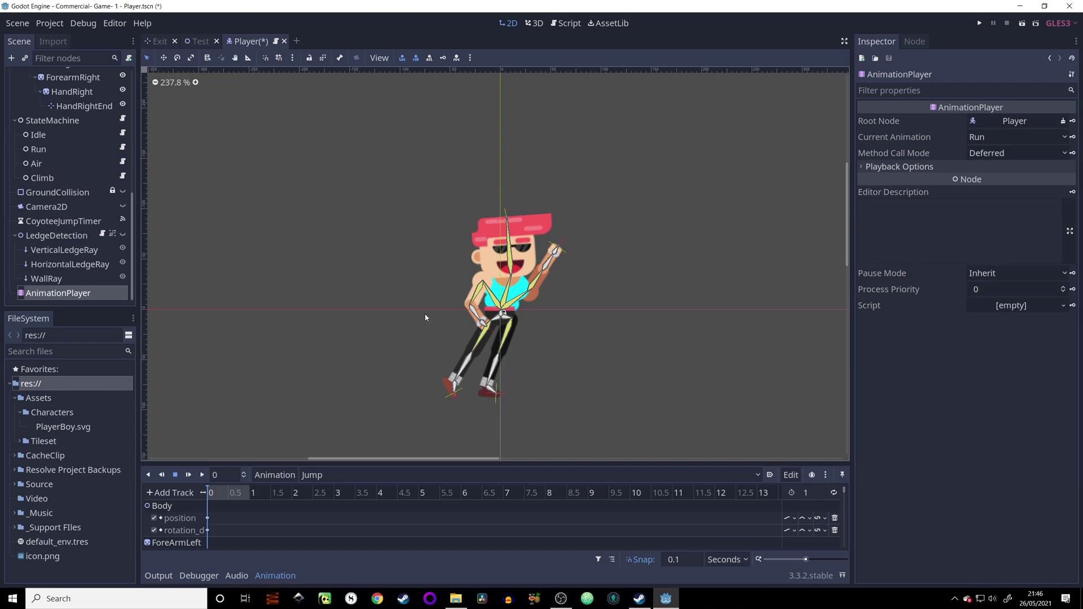
Save and run the game to test running right and jumping, then load the Fall animation.
left_click(979, 23)
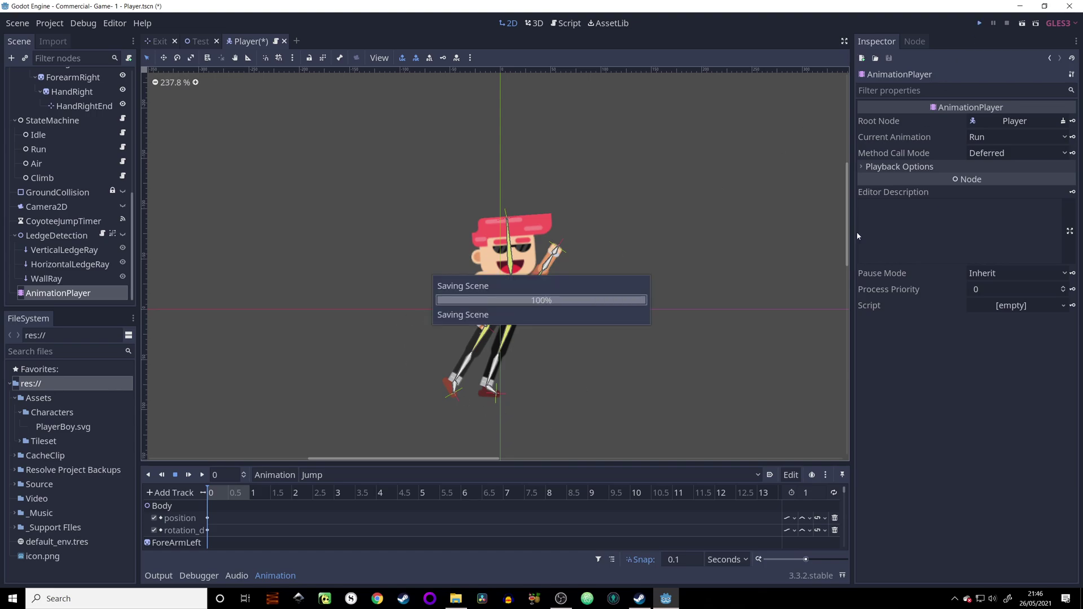
key("Right")
key("Up")
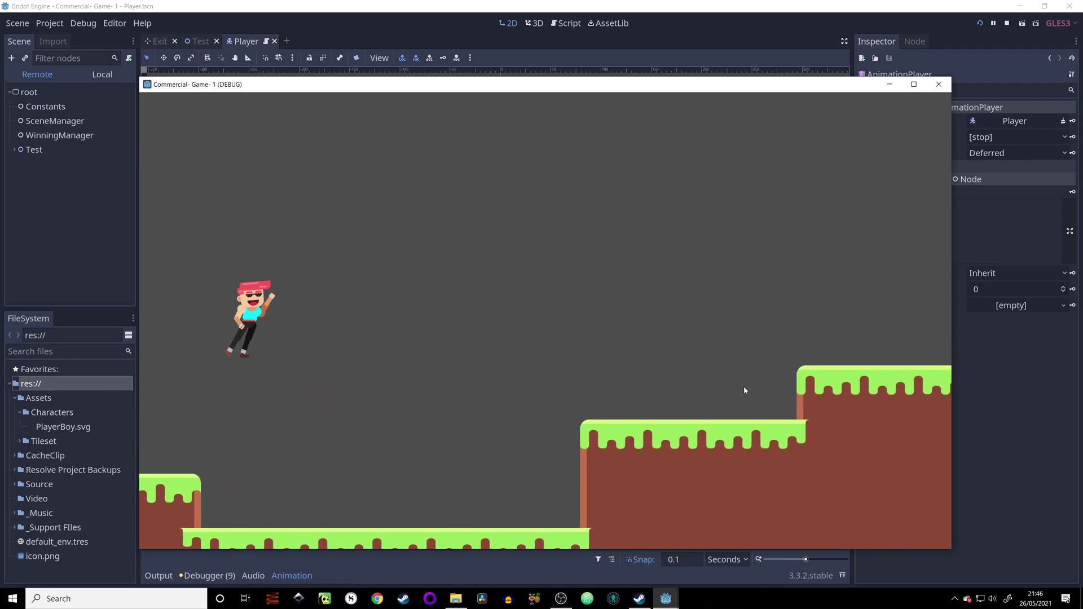
key("F8")
left_click(463, 475)
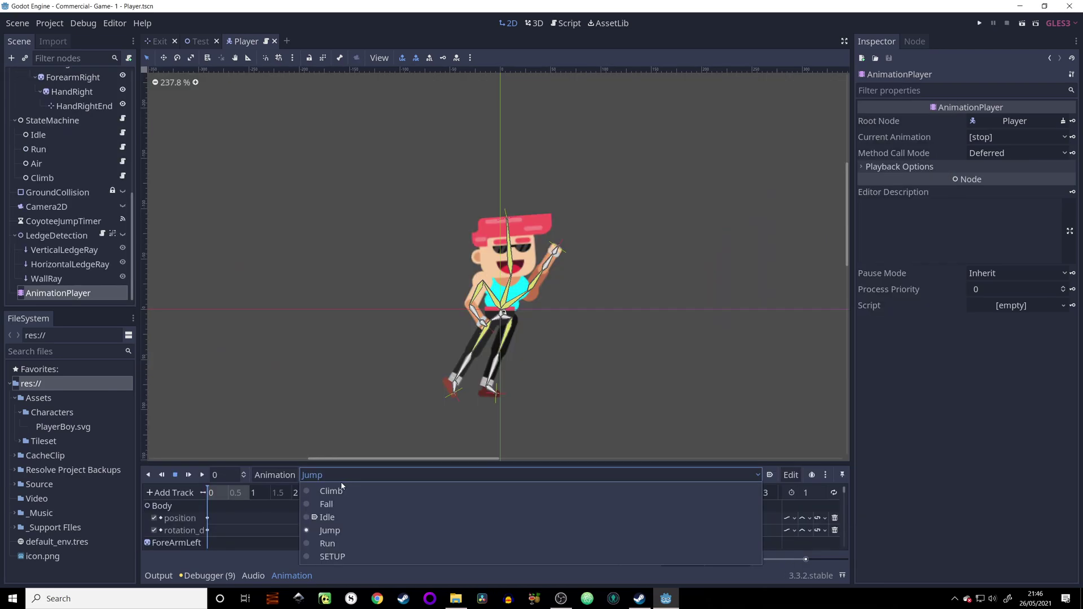
left_click(463, 507)
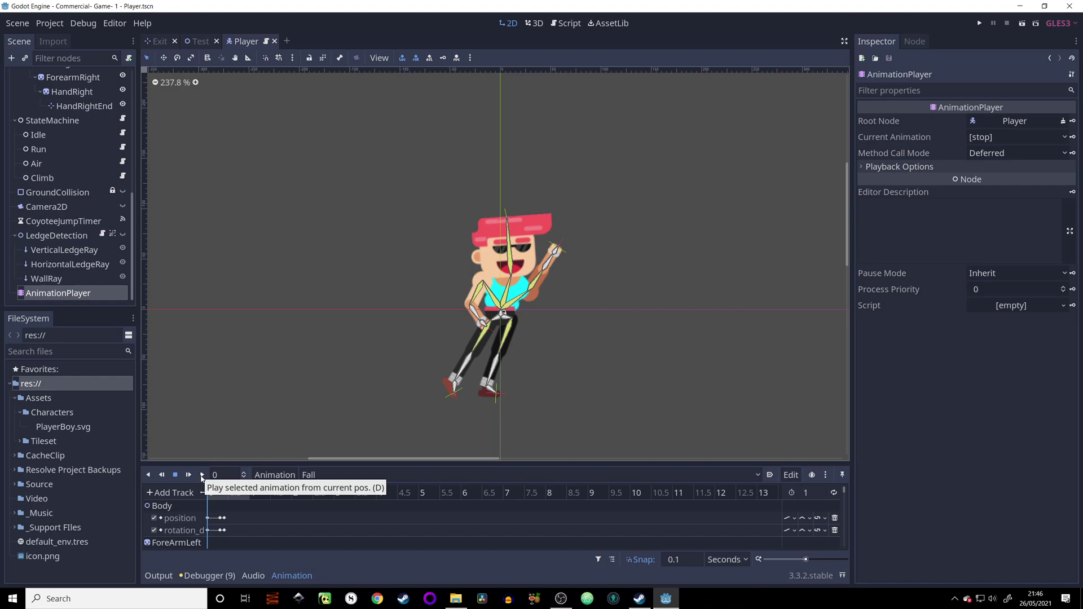
Play the Fall animation, then load Climb, play it and scrub to about 0.24 s.
left_click(202, 476)
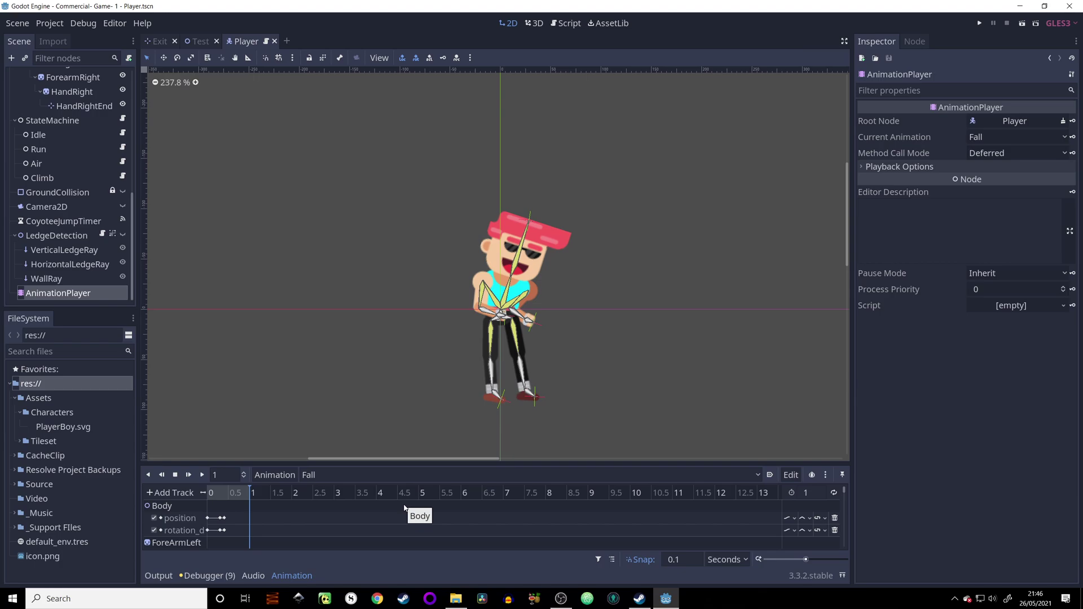
left_click(345, 476)
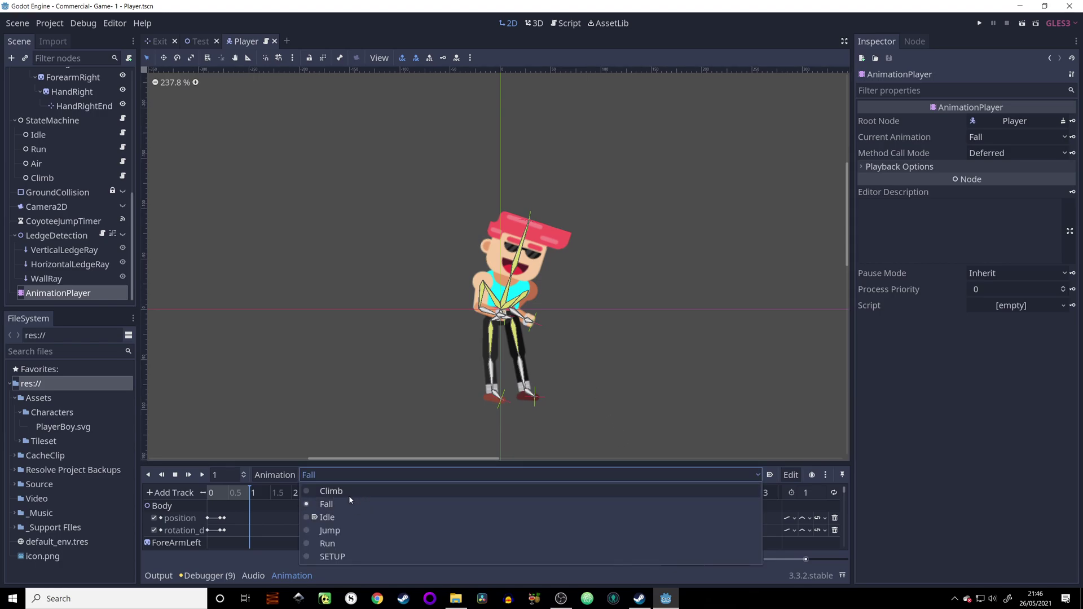
left_click(347, 491)
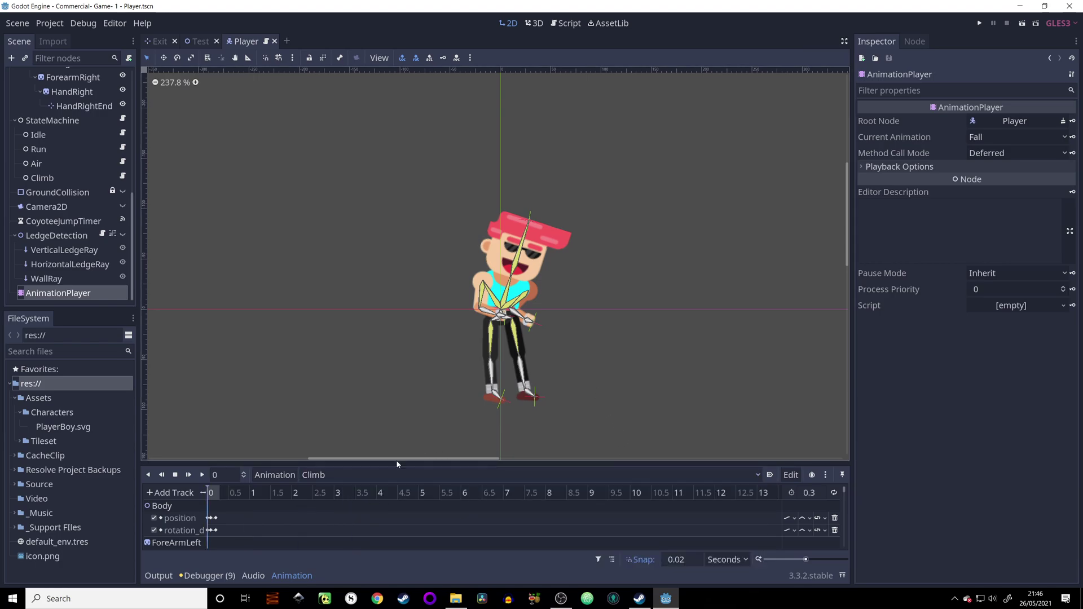
left_click(201, 475)
scroll(255, 496, "up", 10, "ctrl")
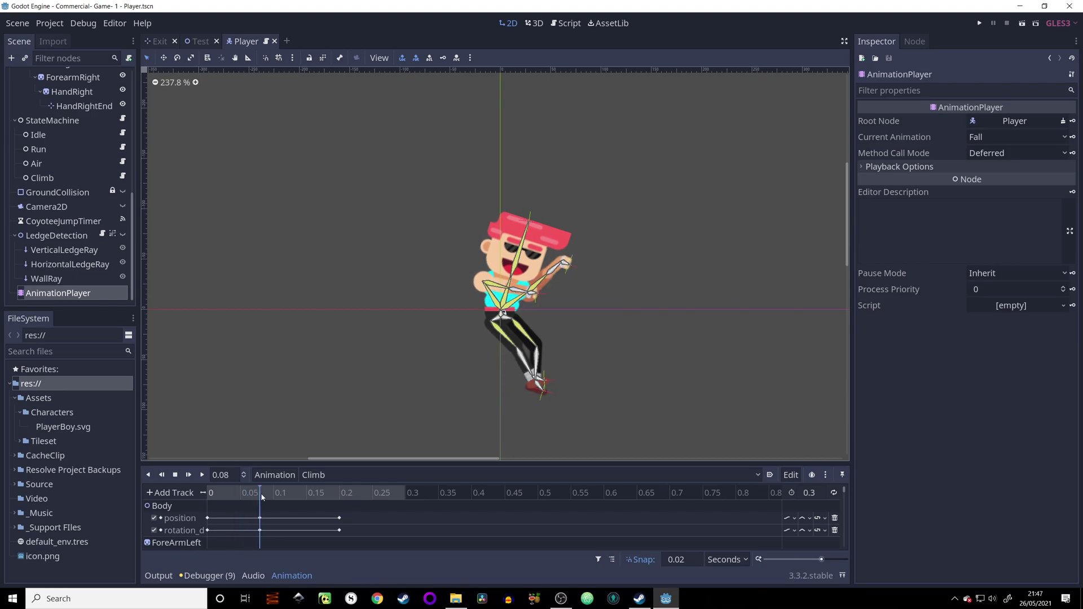
left_click_drag(266, 493, 343, 515)
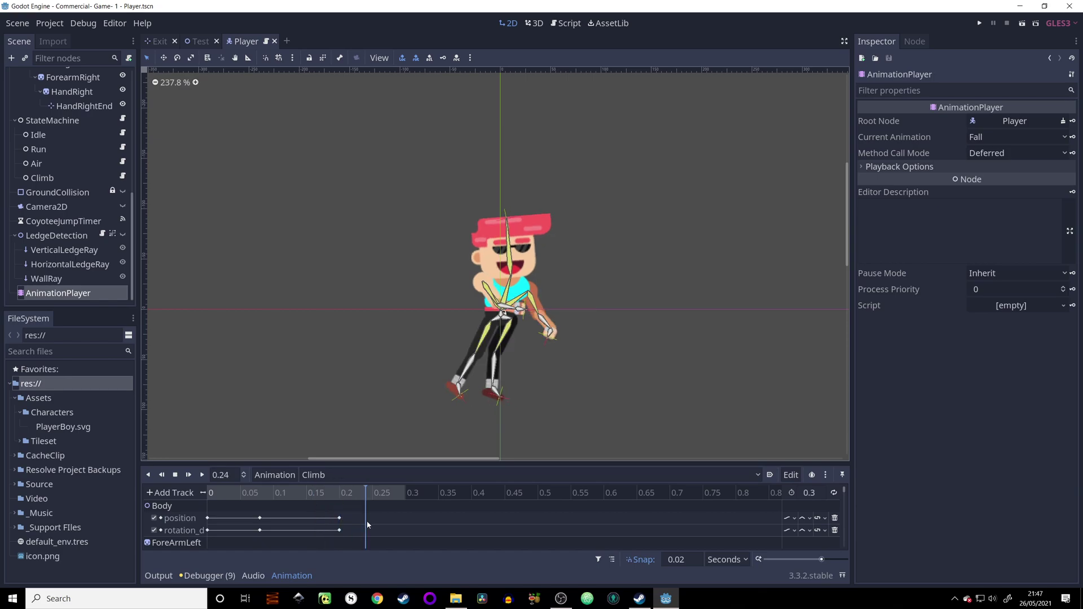
Run the game and make the player run right, jump the gap and reach the large platform.
key("F5")
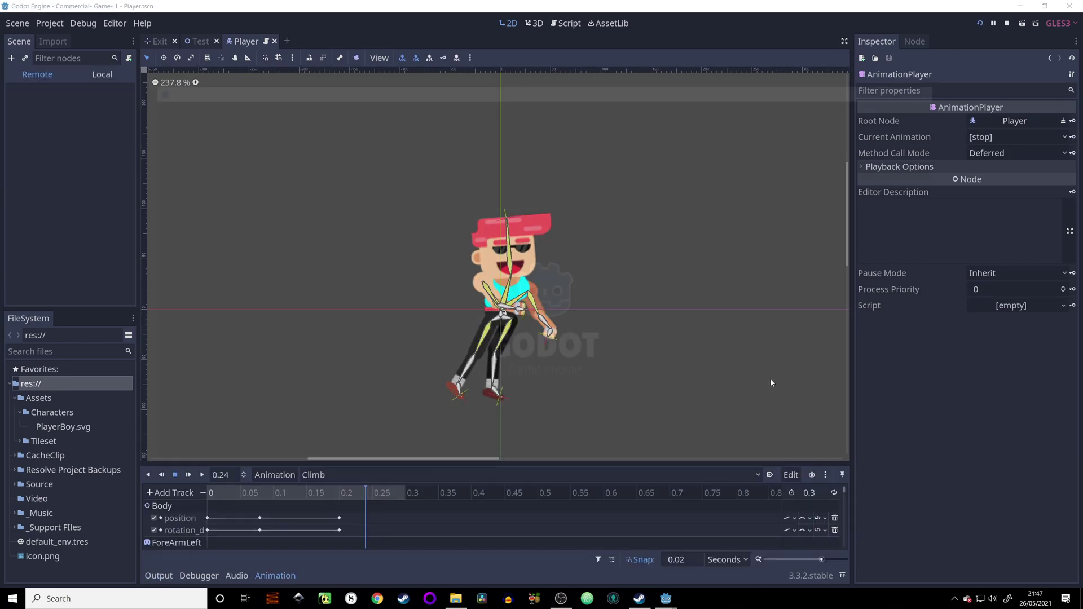
key("Right")
key("space")
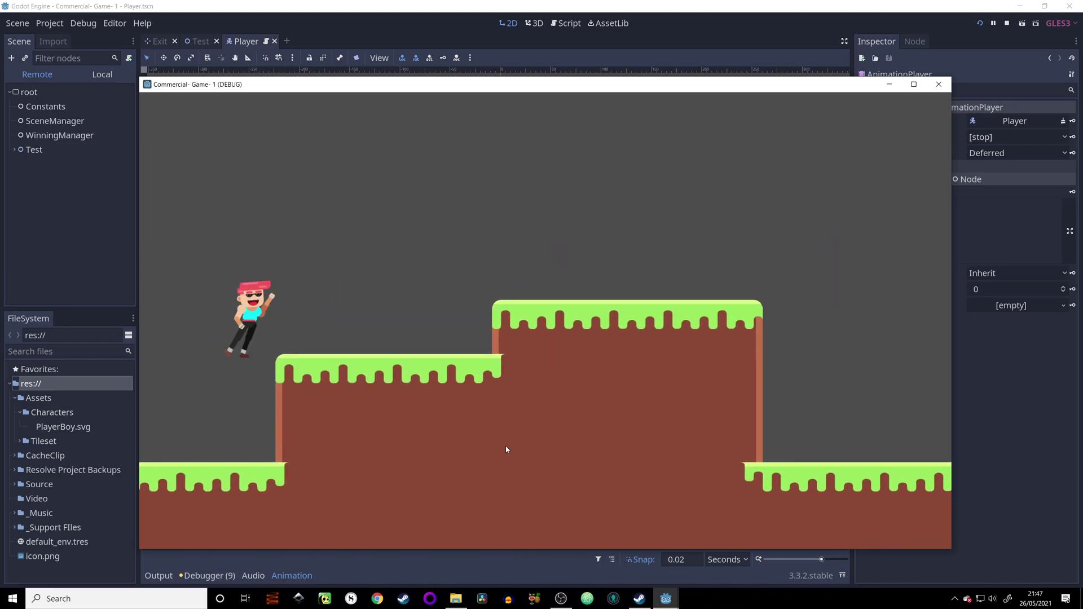
key("space")
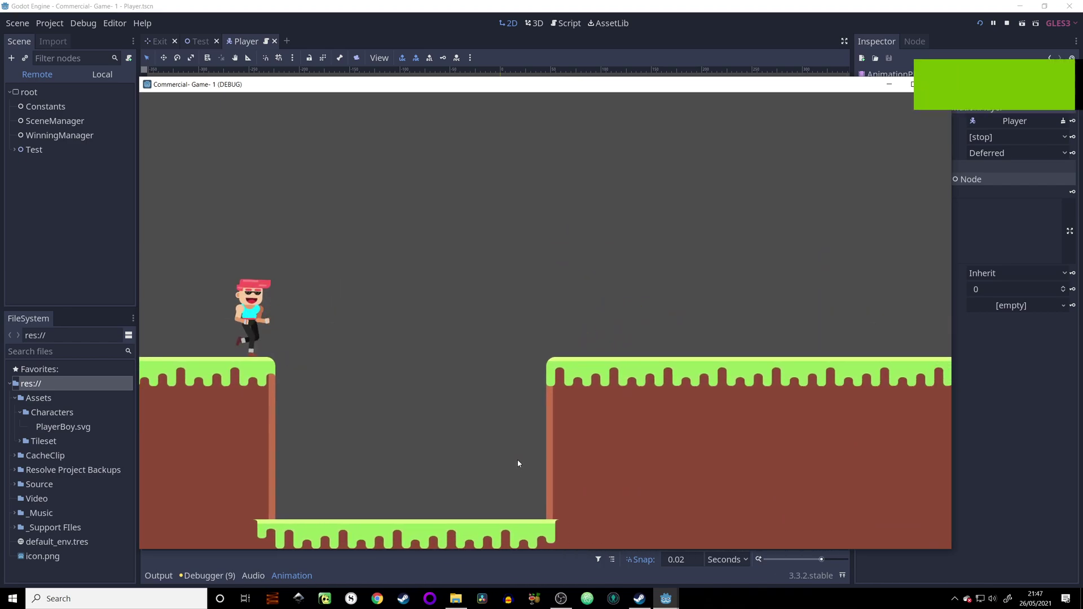
key("space")
key("space")
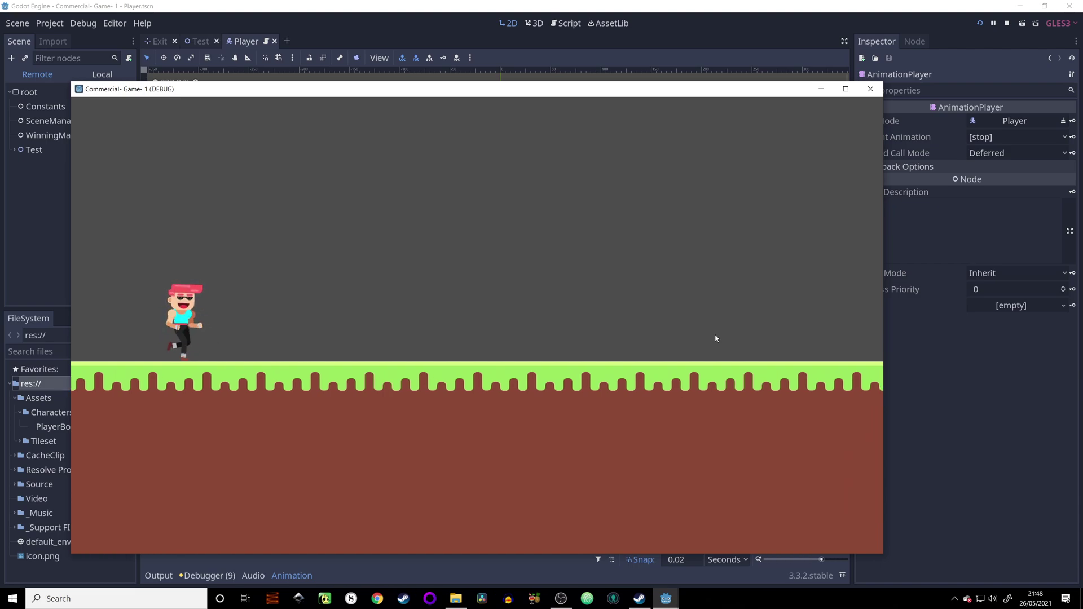
key("Escape")
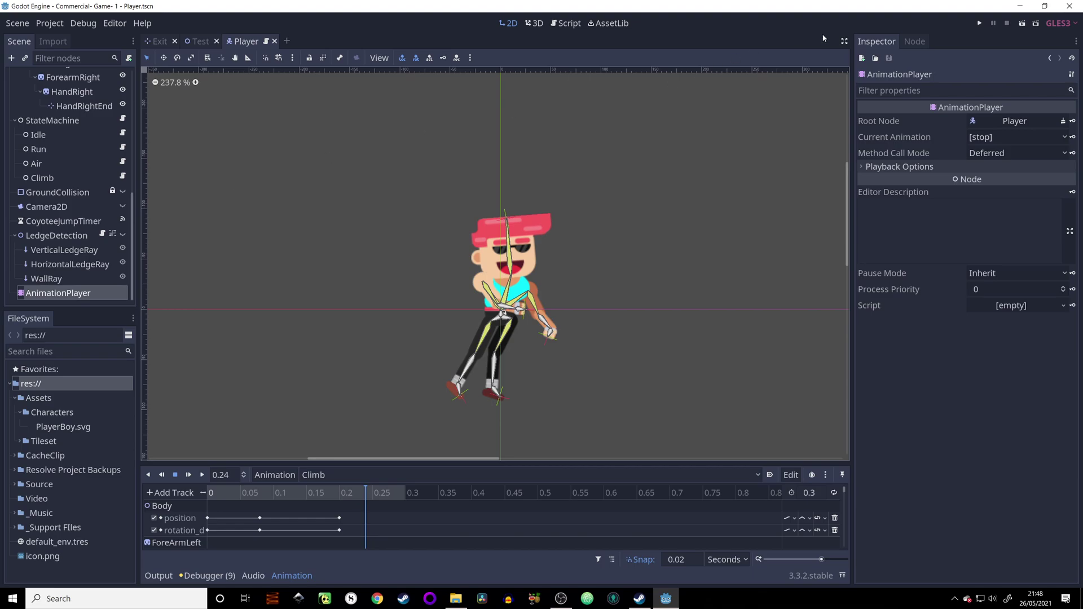
Run the Test level scene and jump the player up the wall to climb it.
left_click(208, 49)
key("F6")
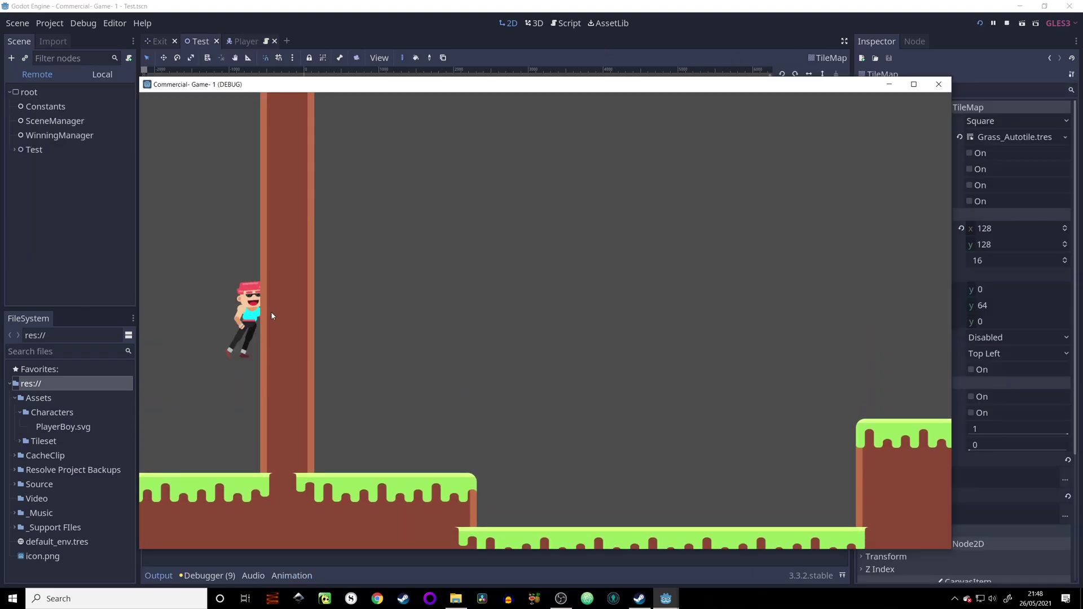
key("space")
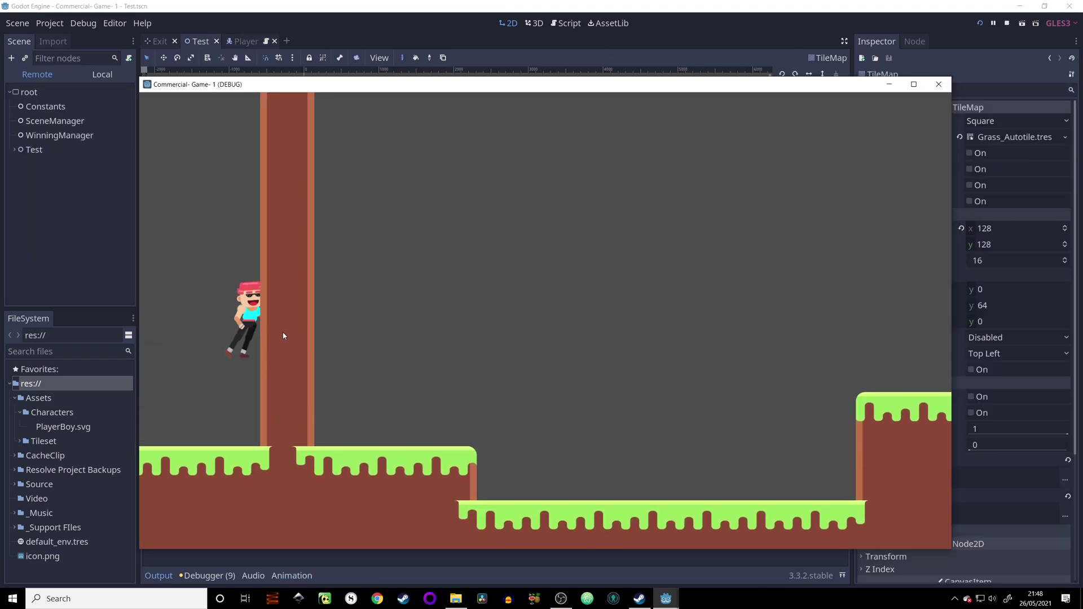
key("space")
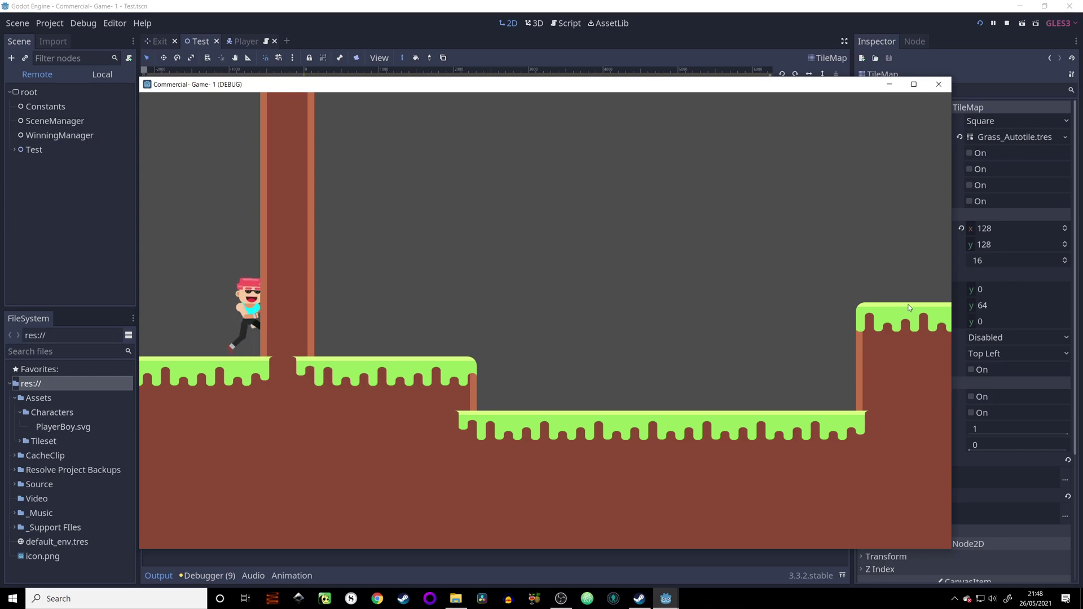
key("F8")
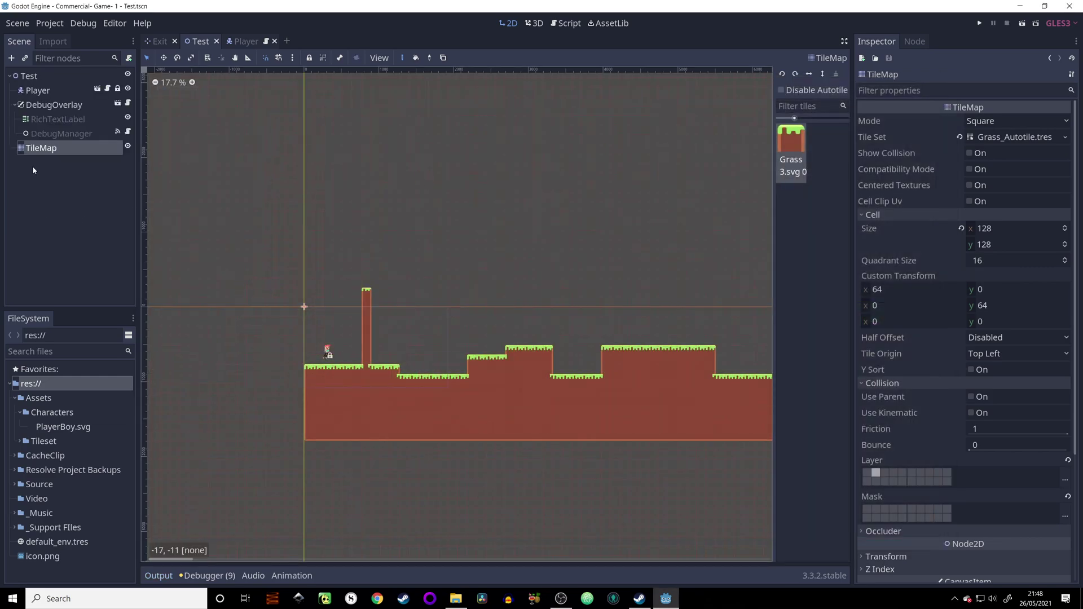
Back in the Player scene, make LedgeDetection visible and zoom in on its rays above the head.
left_click(246, 41)
left_click(54, 237)
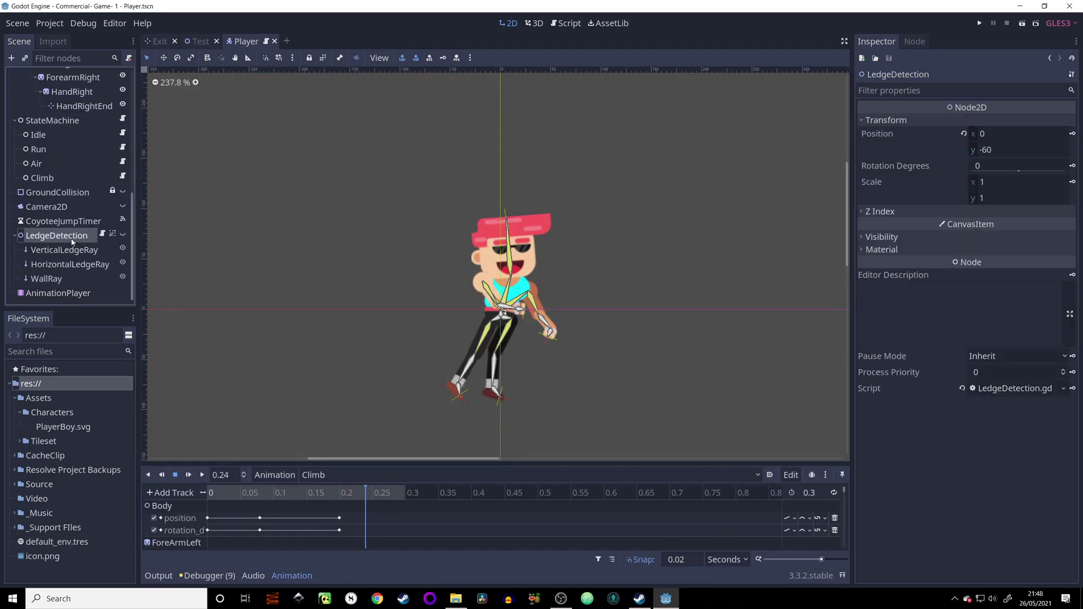
left_click(123, 234)
scroll(596, 270, "up", 3)
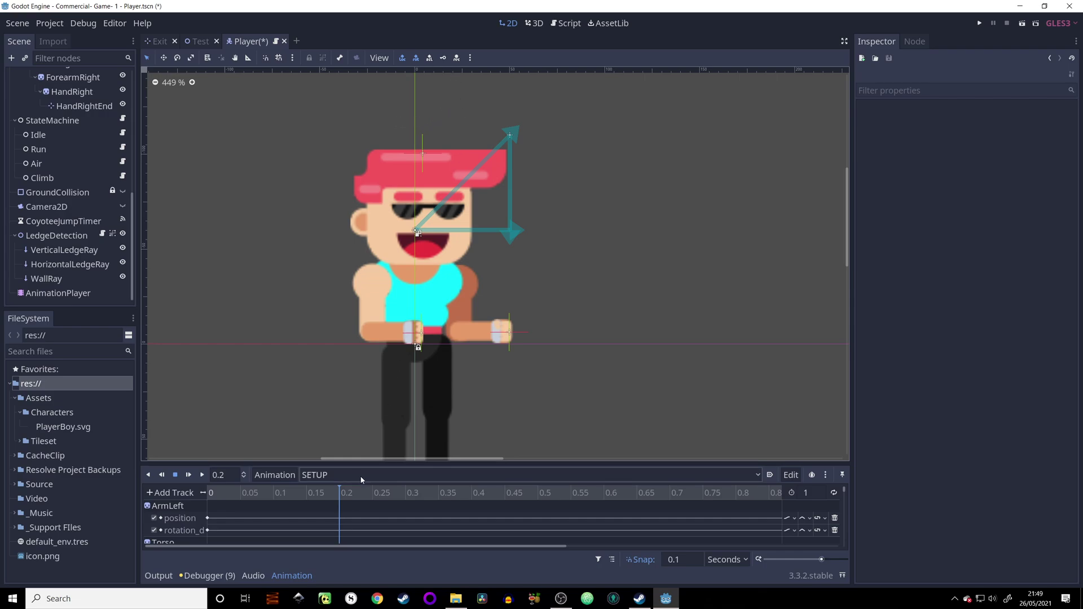
Scrub the Climb animation's poses from 0 to 0.24 s, then load the 1 s Jump animation.
left_click(463, 475)
left_click(325, 491)
scroll(502, 429, "down", 3)
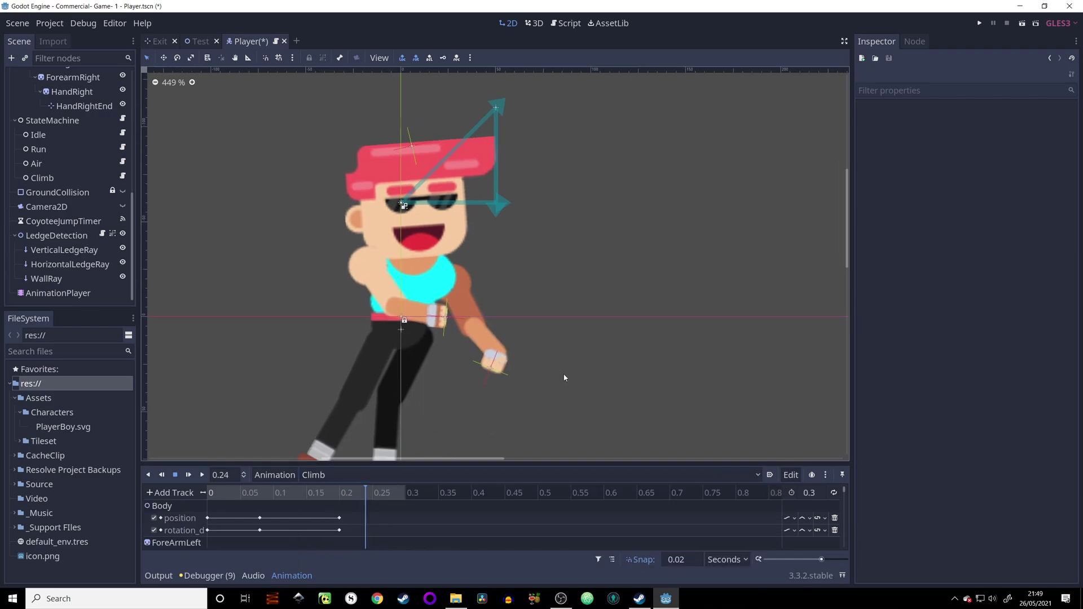
left_click_drag(246, 494, 210, 495)
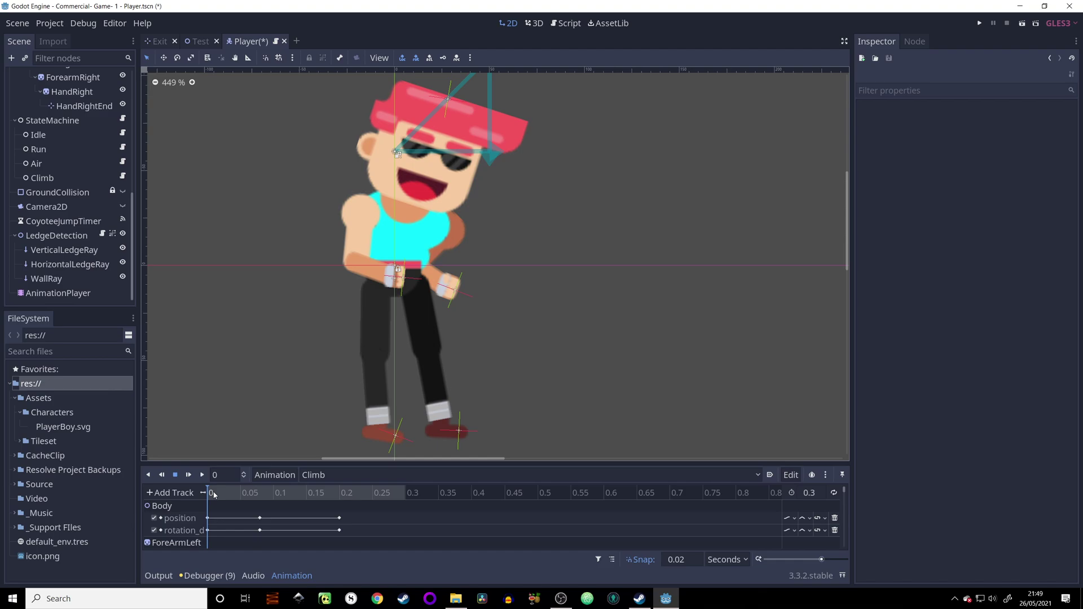
left_click_drag(214, 495, 260, 496)
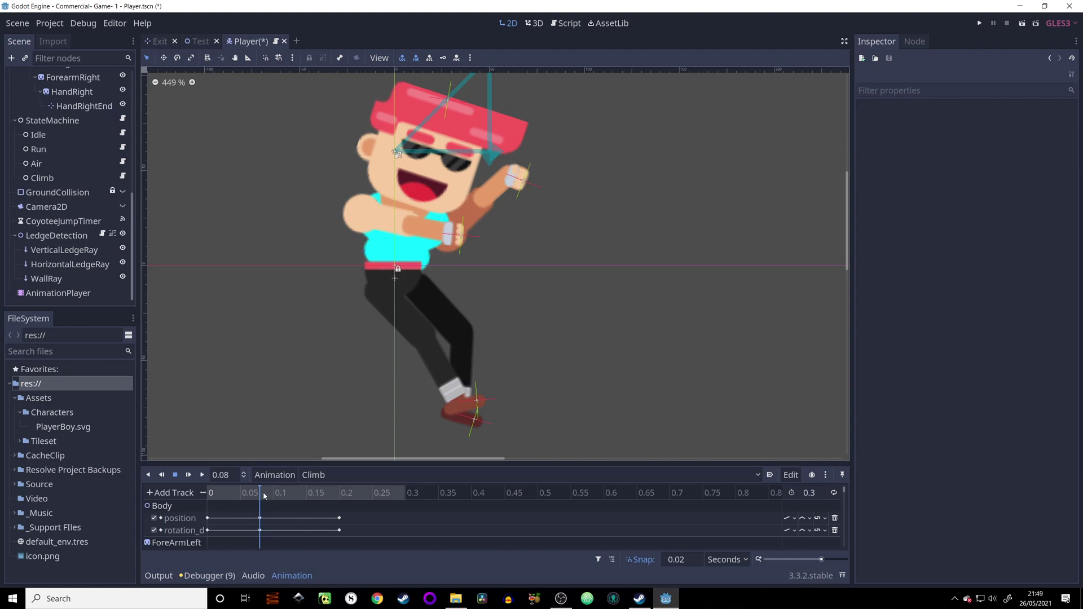
left_click(280, 494)
left_click_drag(280, 494, 361, 508)
left_click(361, 475)
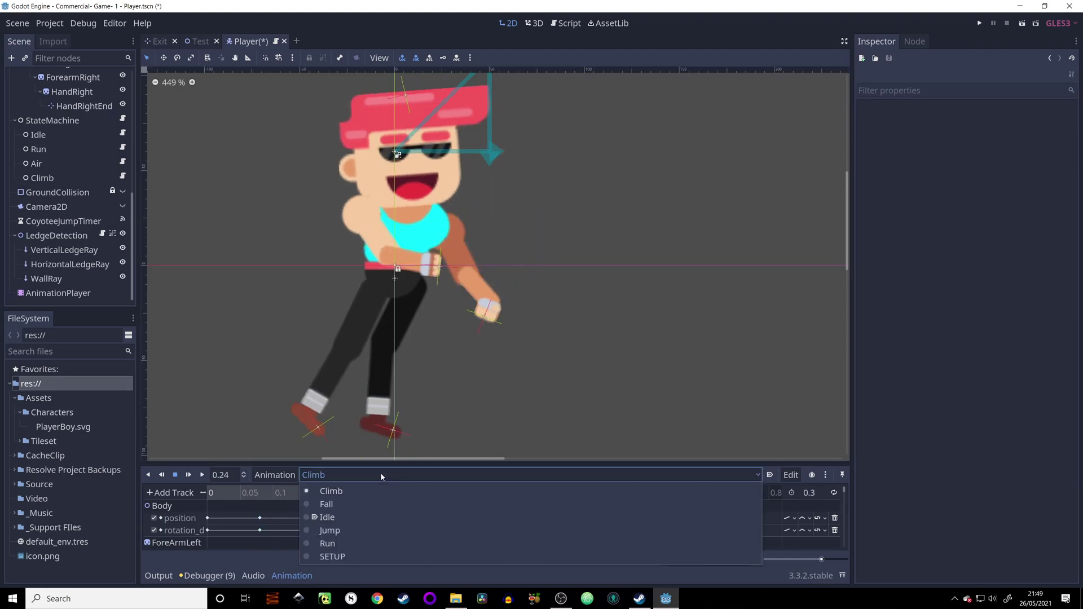
left_click(348, 531)
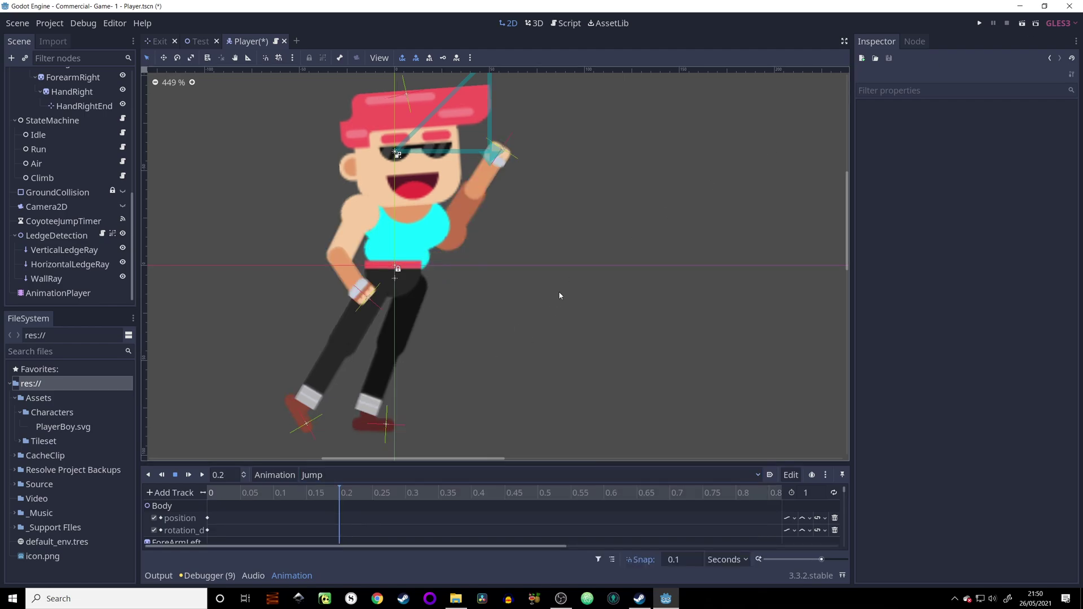
Save and run the project with F5, then make the character run left in the Test level.
key("F5")
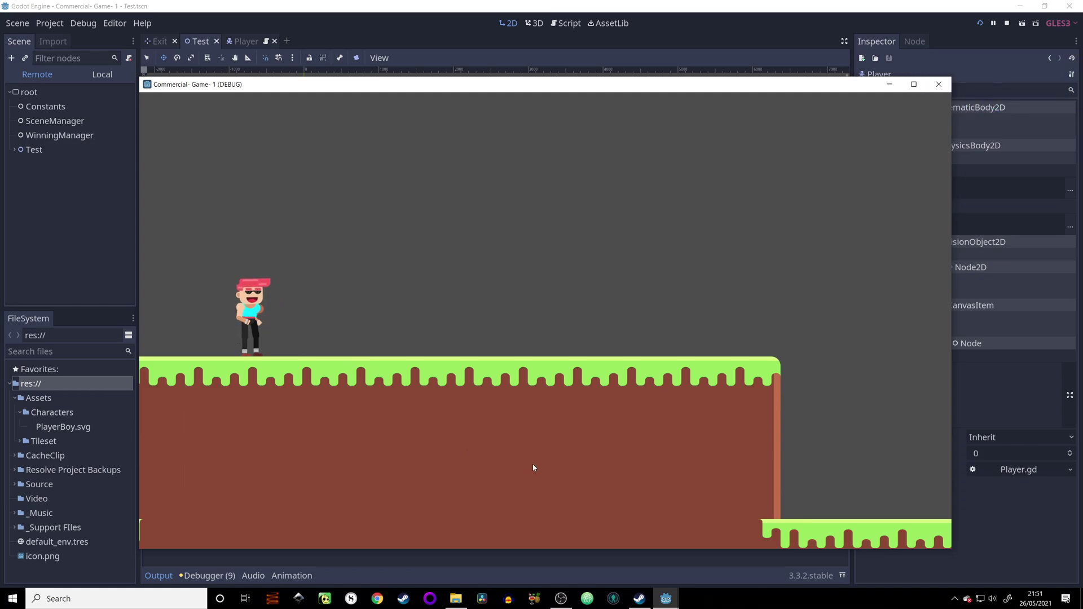
key("Left")
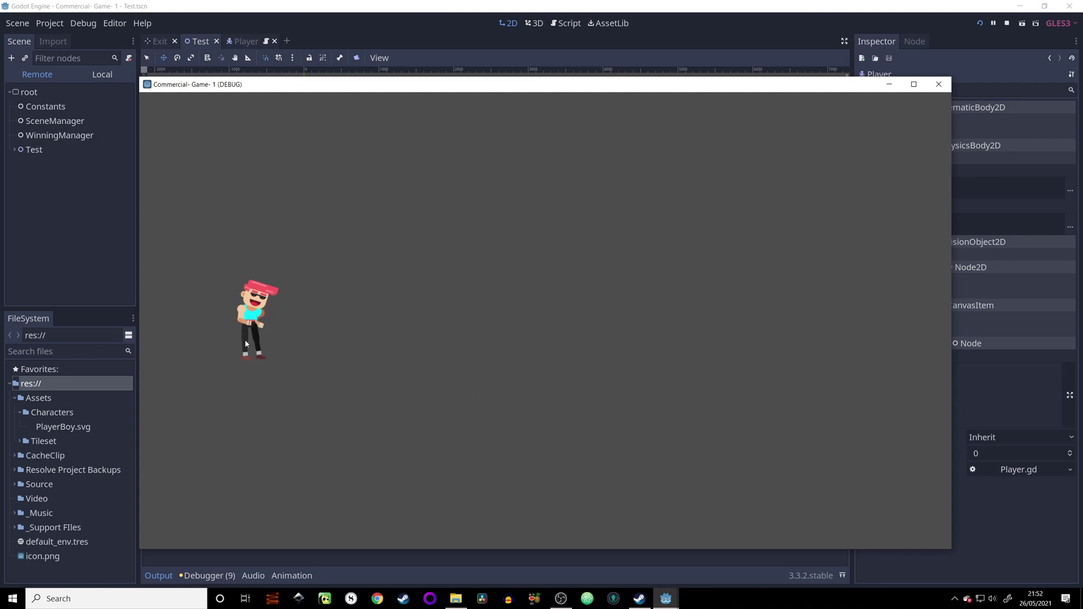
Close the game, return to the Player scene's Animation panel, then do a quick test run and close it.
left_click(948, 85)
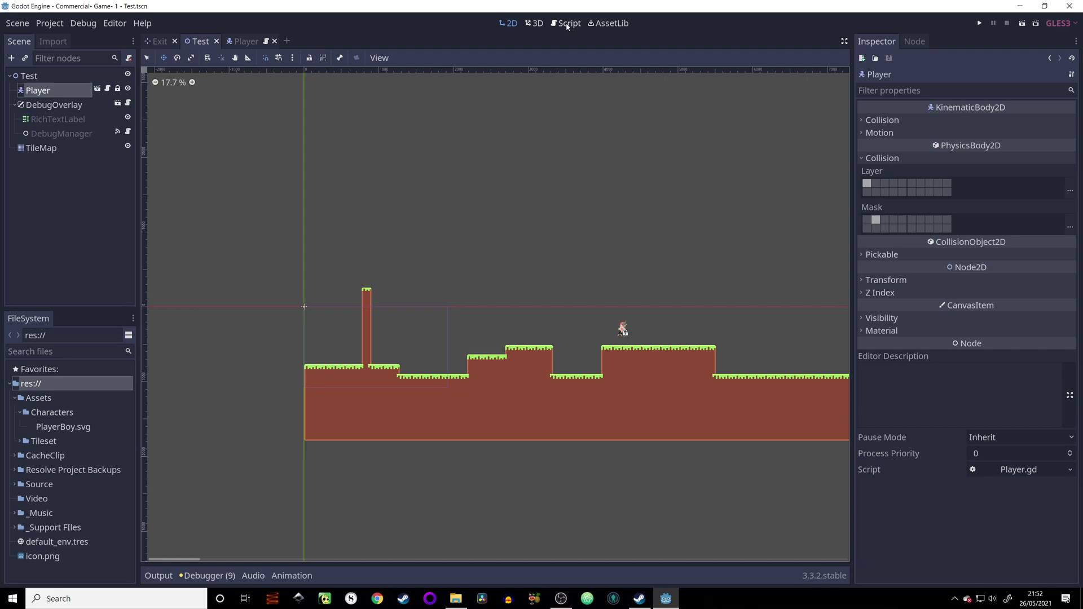
left_click(246, 41)
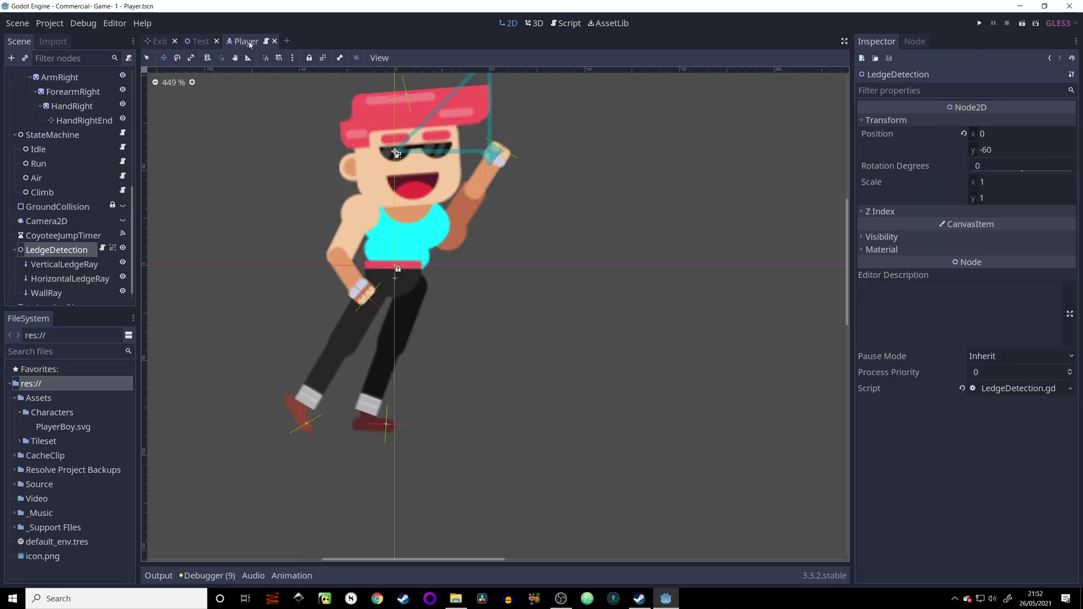
left_click(292, 576)
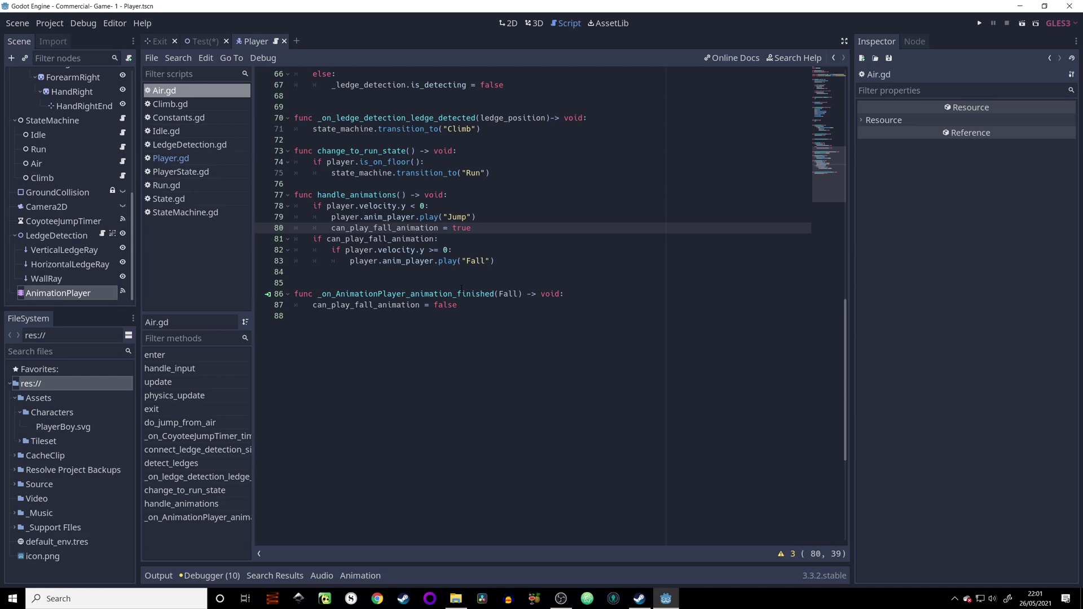
scroll(443, 271, "up", 3)
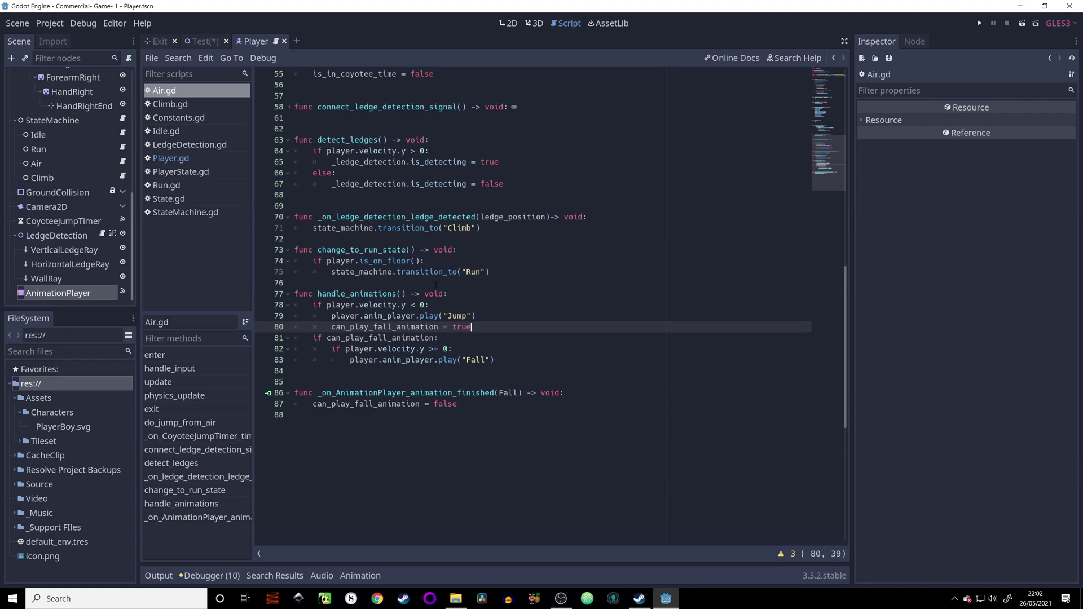
left_click(979, 23)
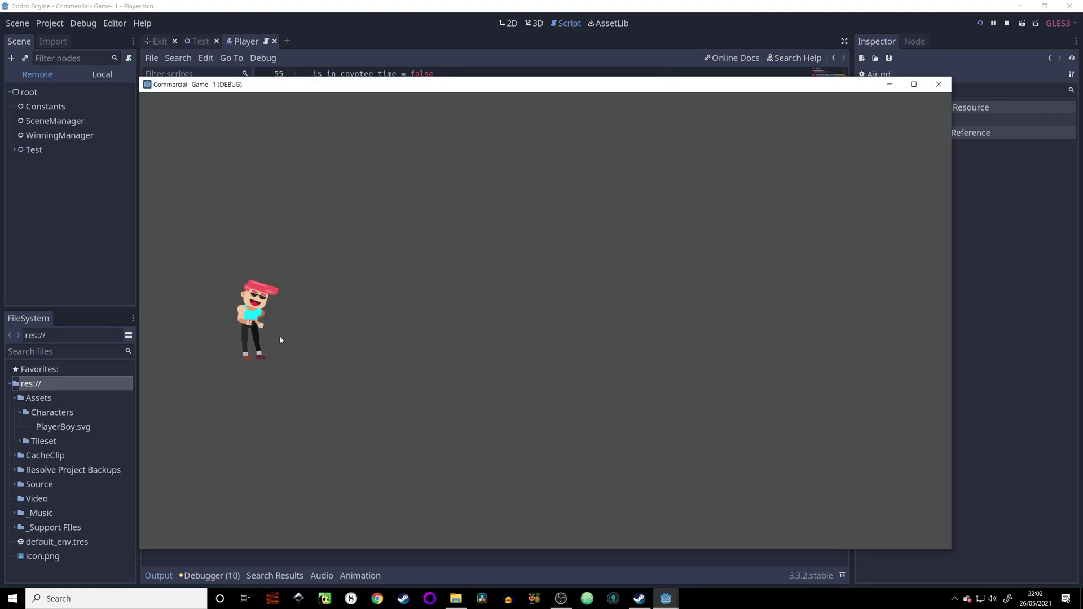
left_click(938, 84)
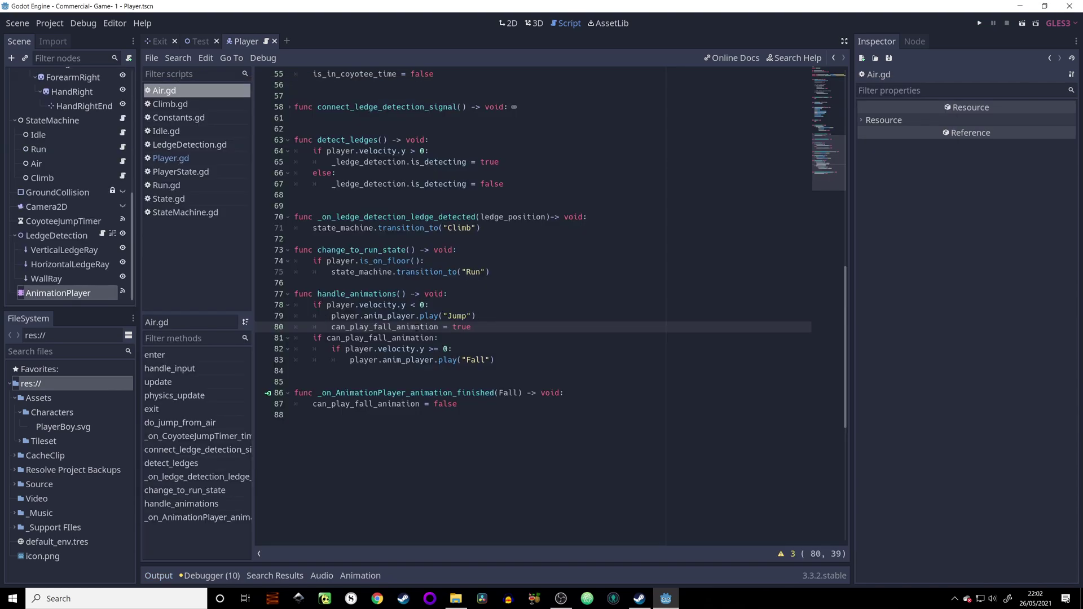